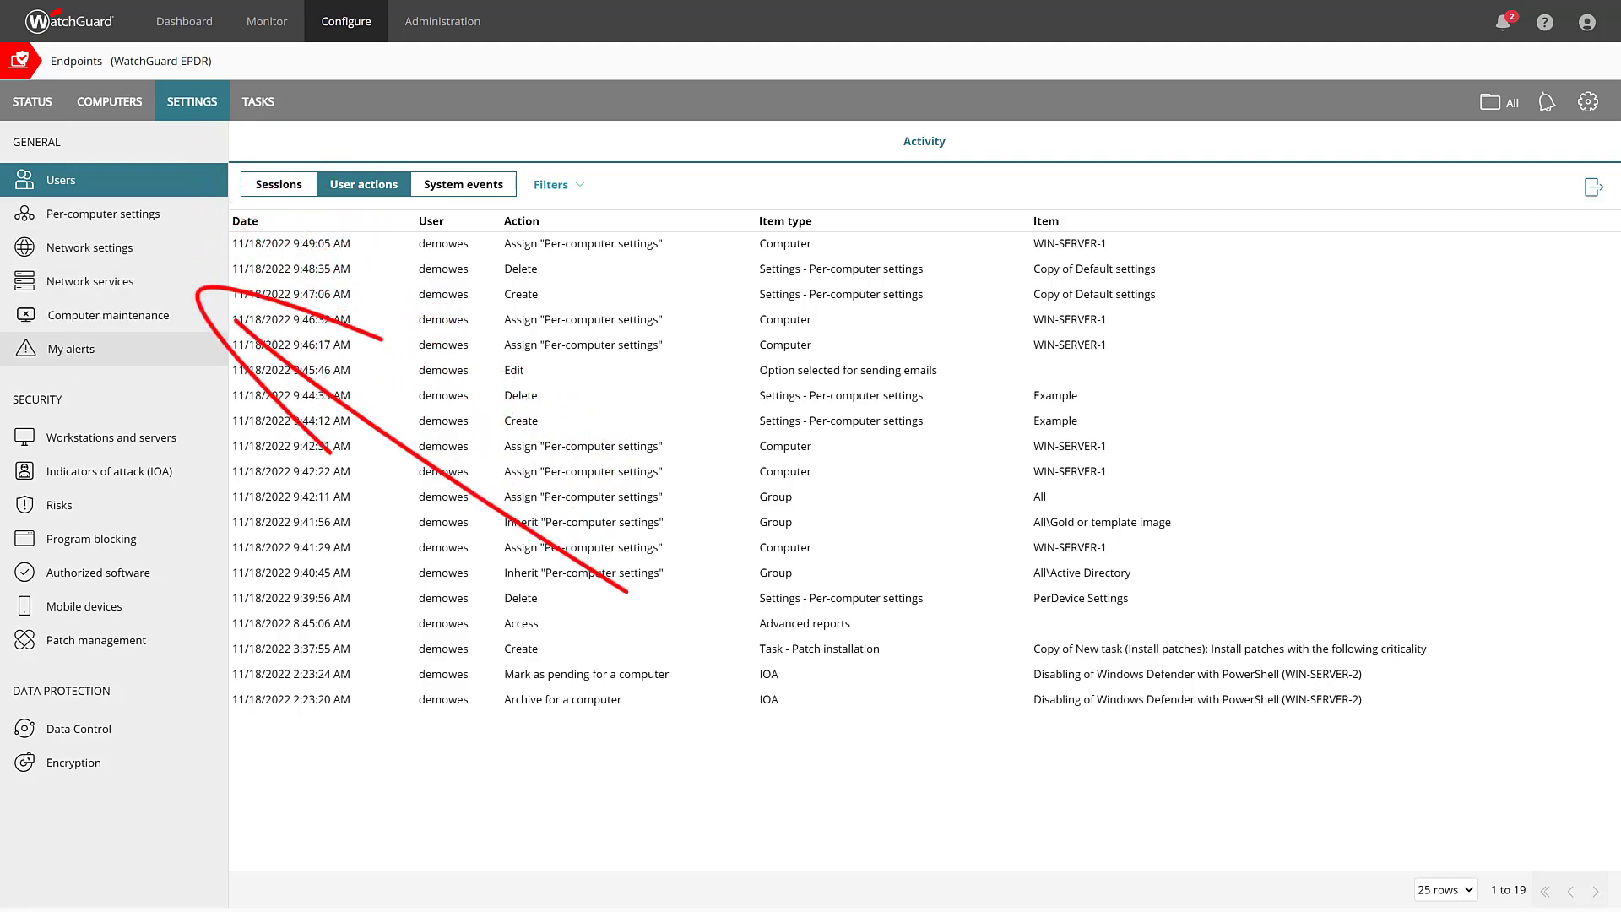
# Step: Review the email alert cases and the available alert languages without changing them
pyautogui.click(113, 349)
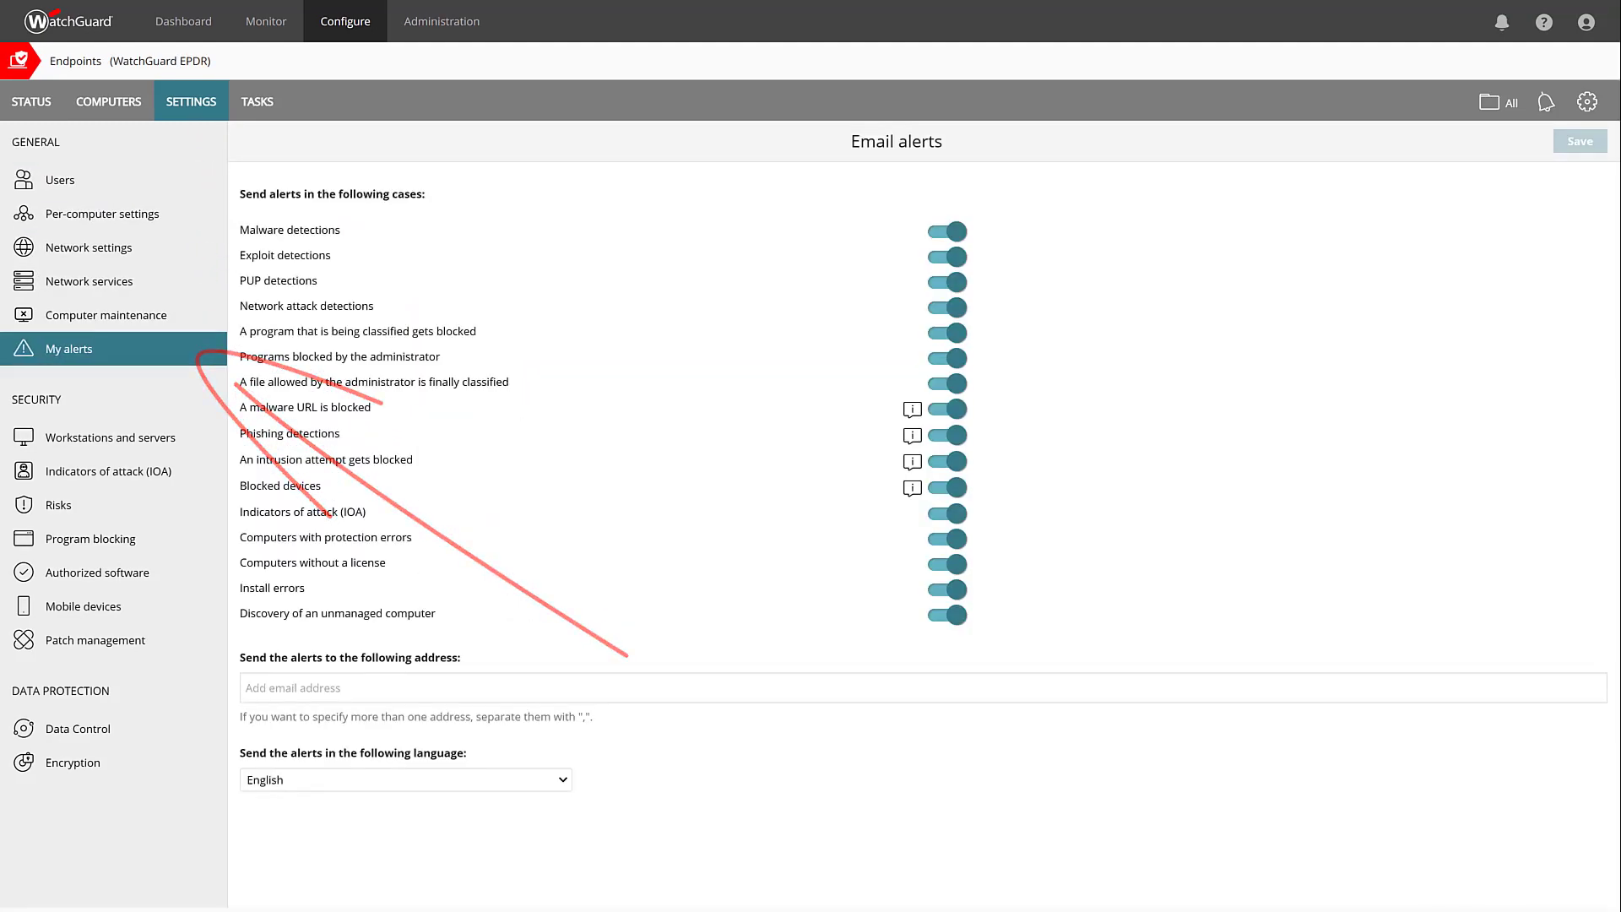
pyautogui.click(405, 780)
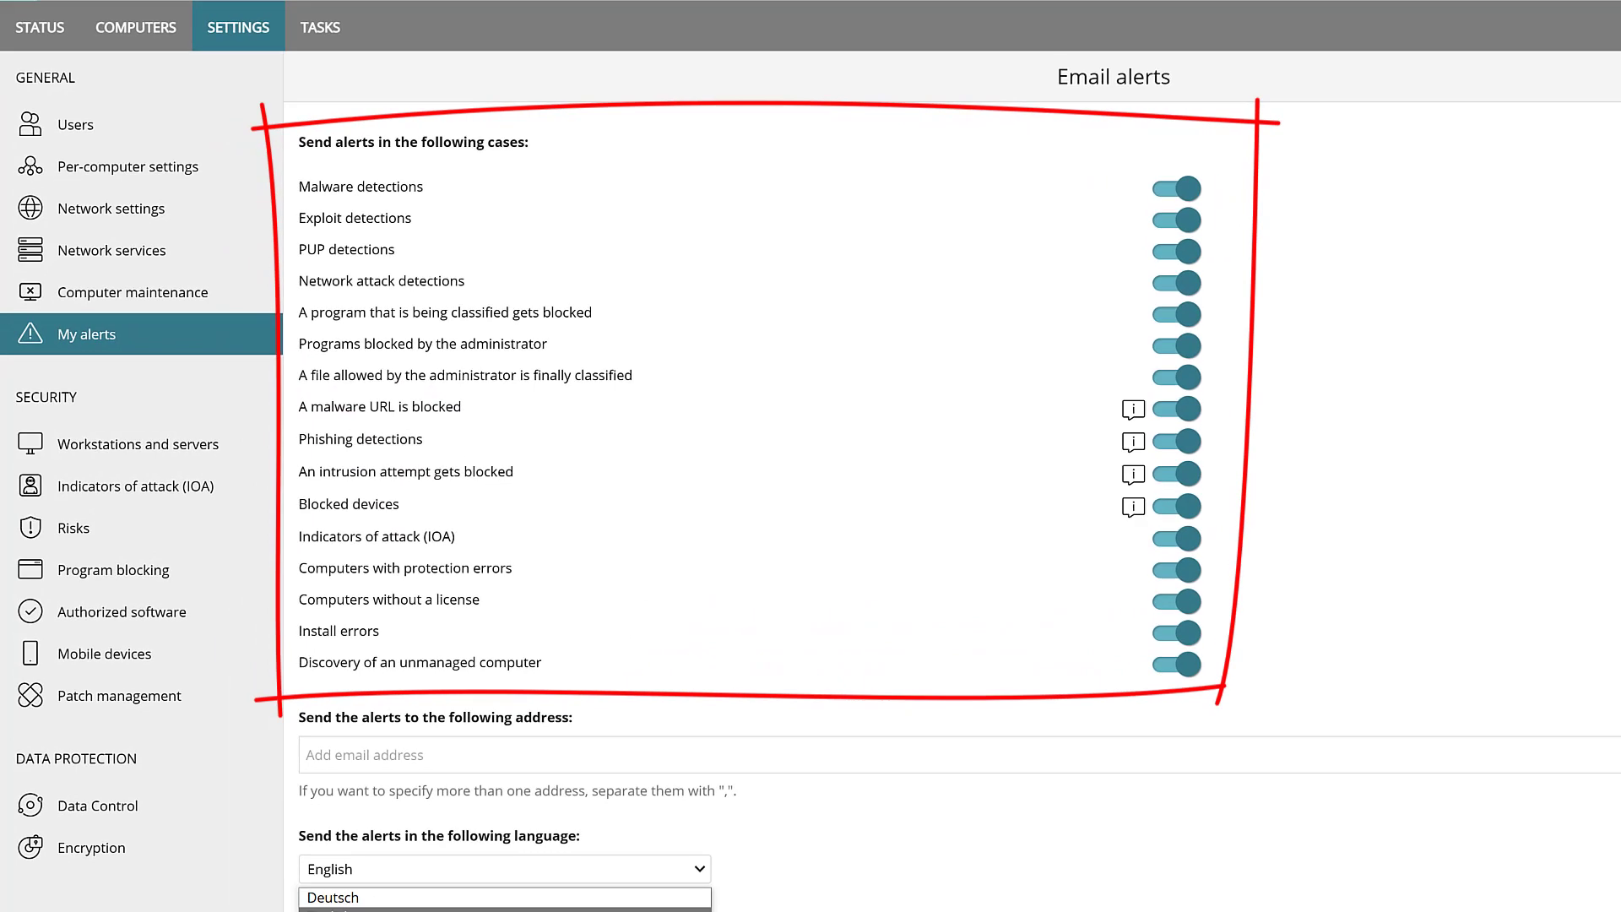
pyautogui.press('Escape')
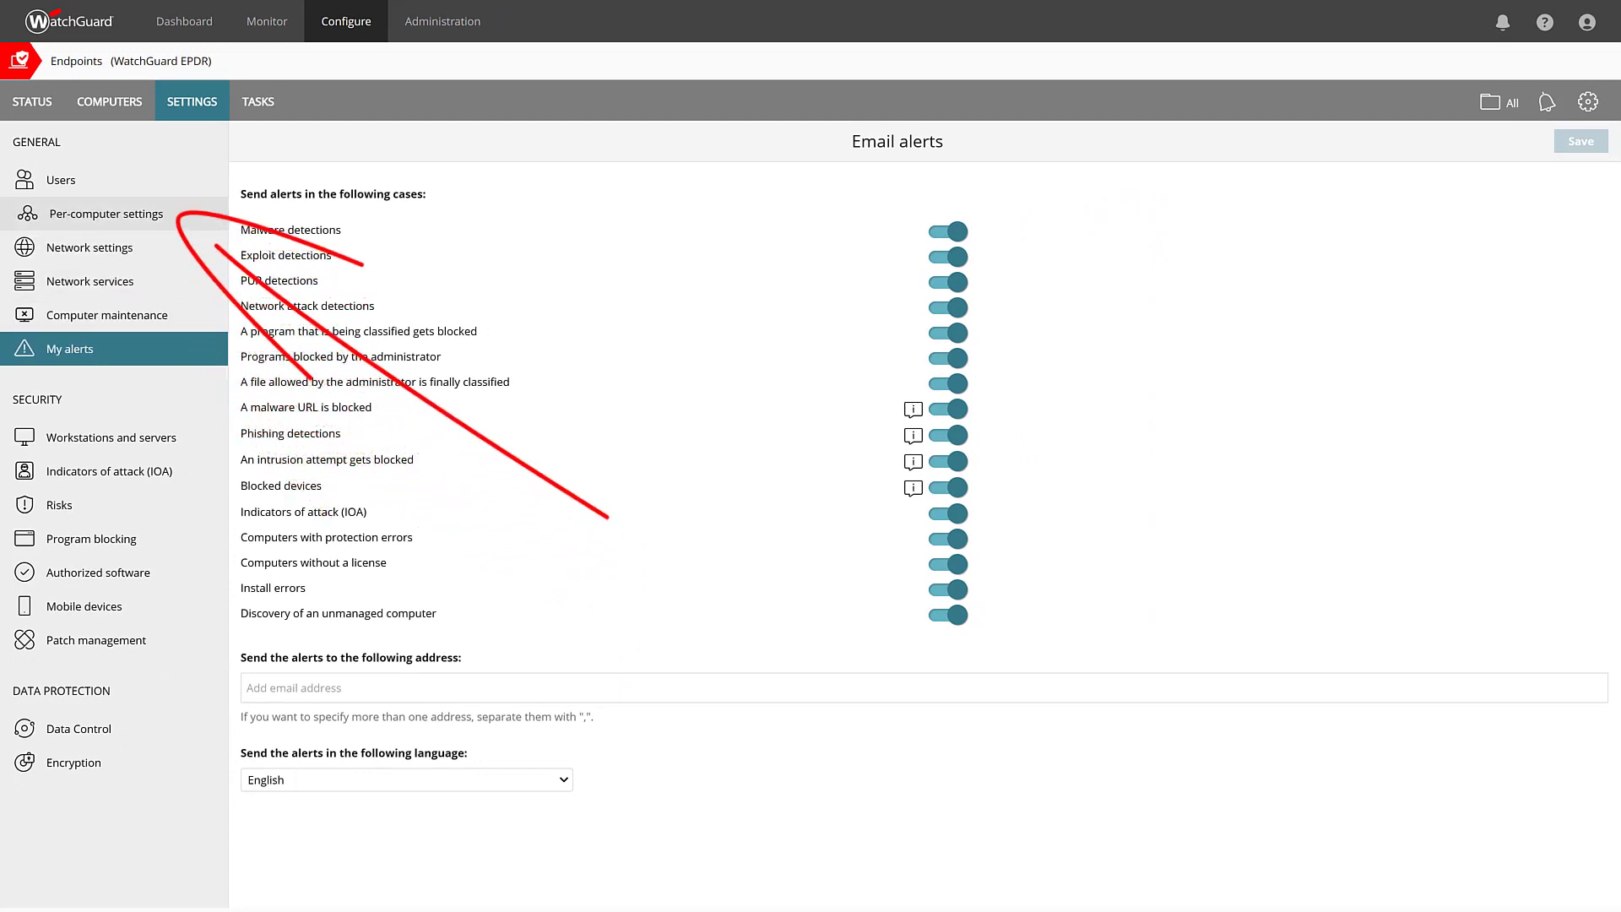
# Step: Open the recipients of the default per-computer settings and view the computer groups that can be assigned
pyautogui.click(178, 217)
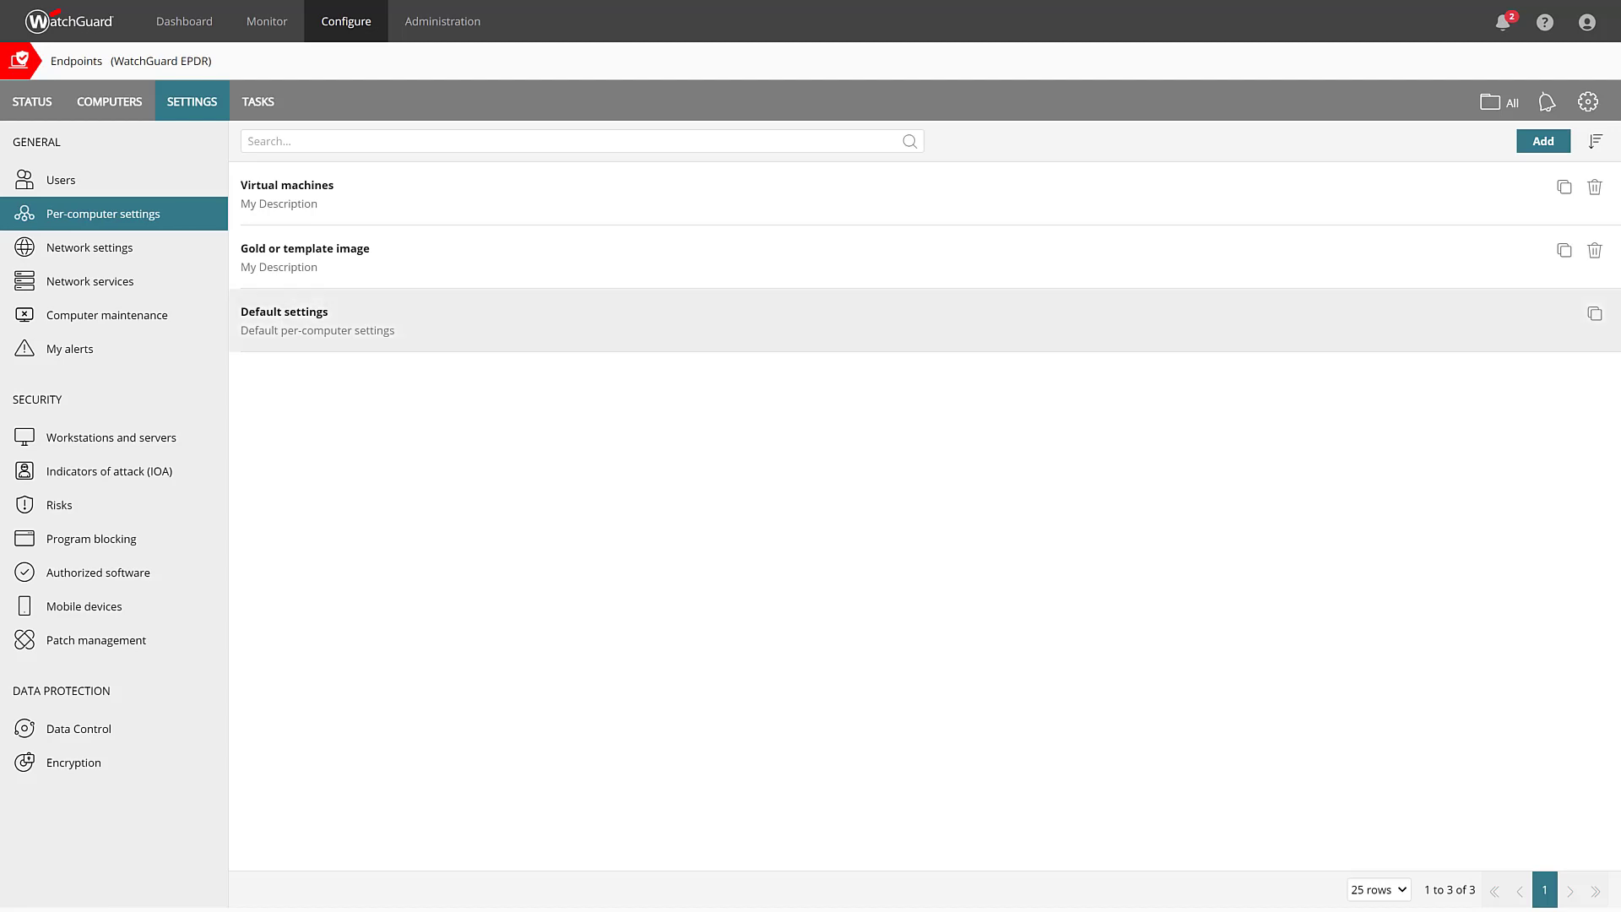
pyautogui.click(284, 313)
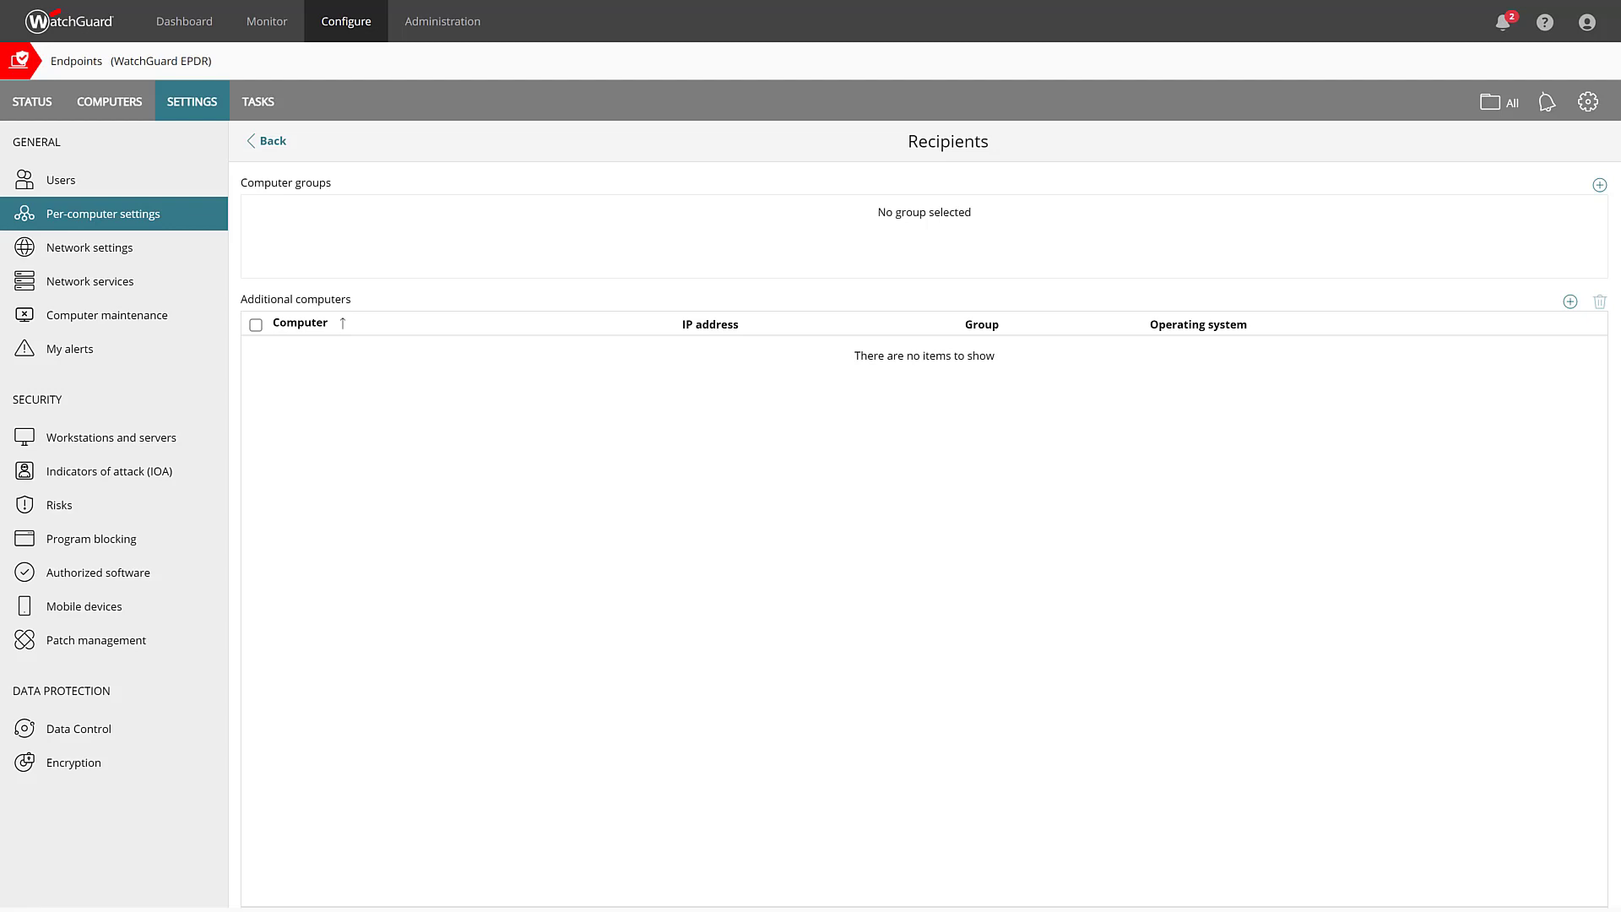
pyautogui.click(1600, 185)
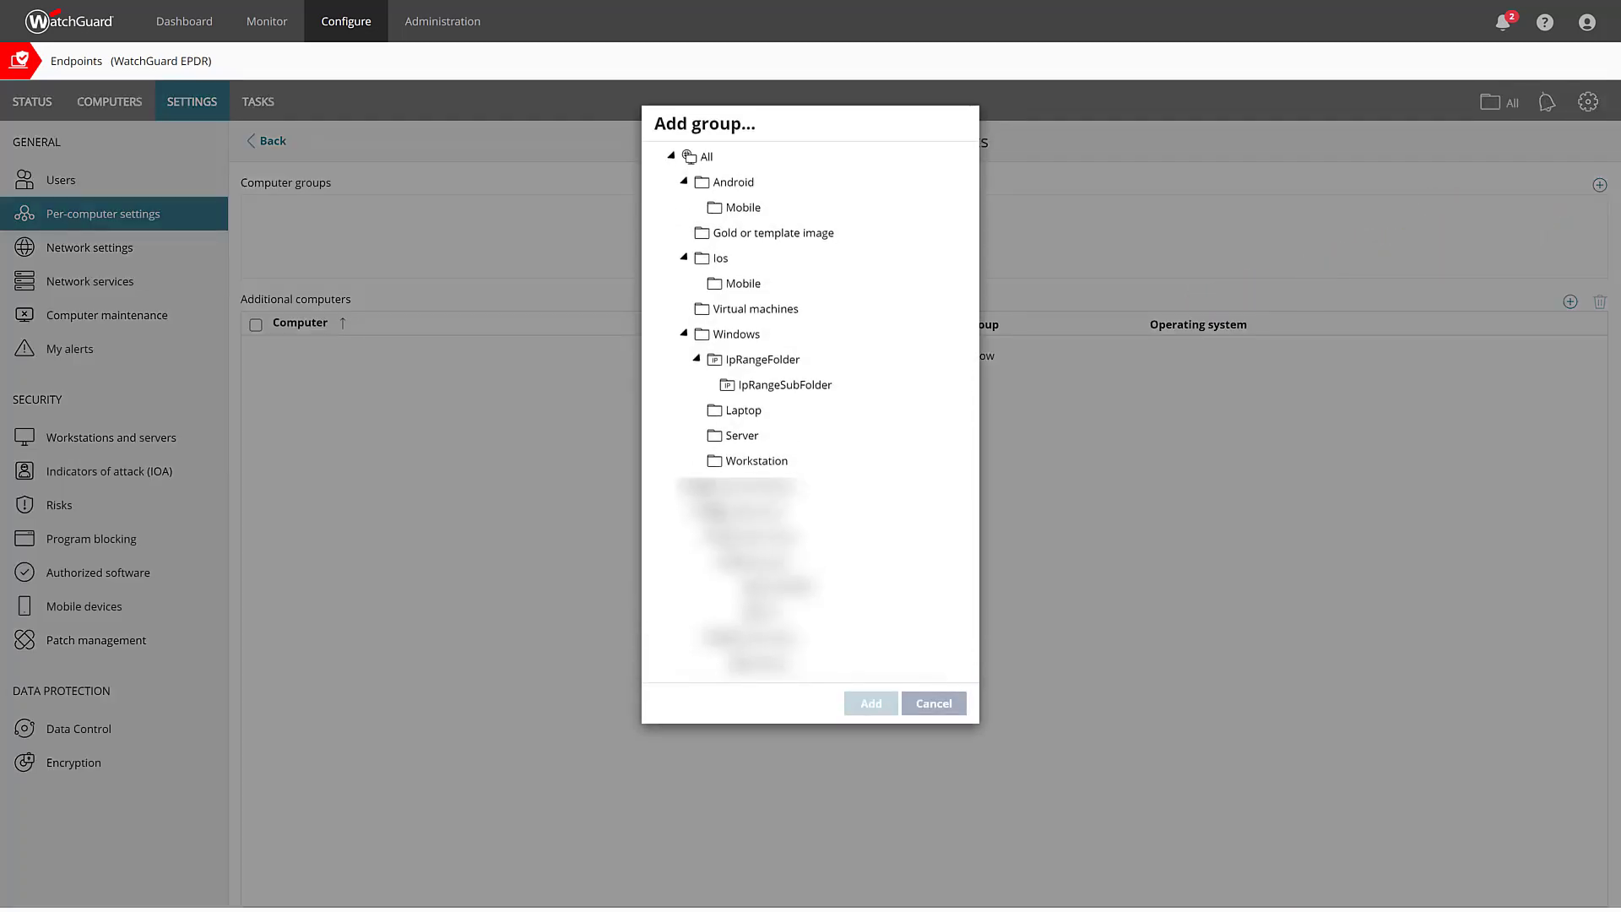
pyautogui.click(933, 703)
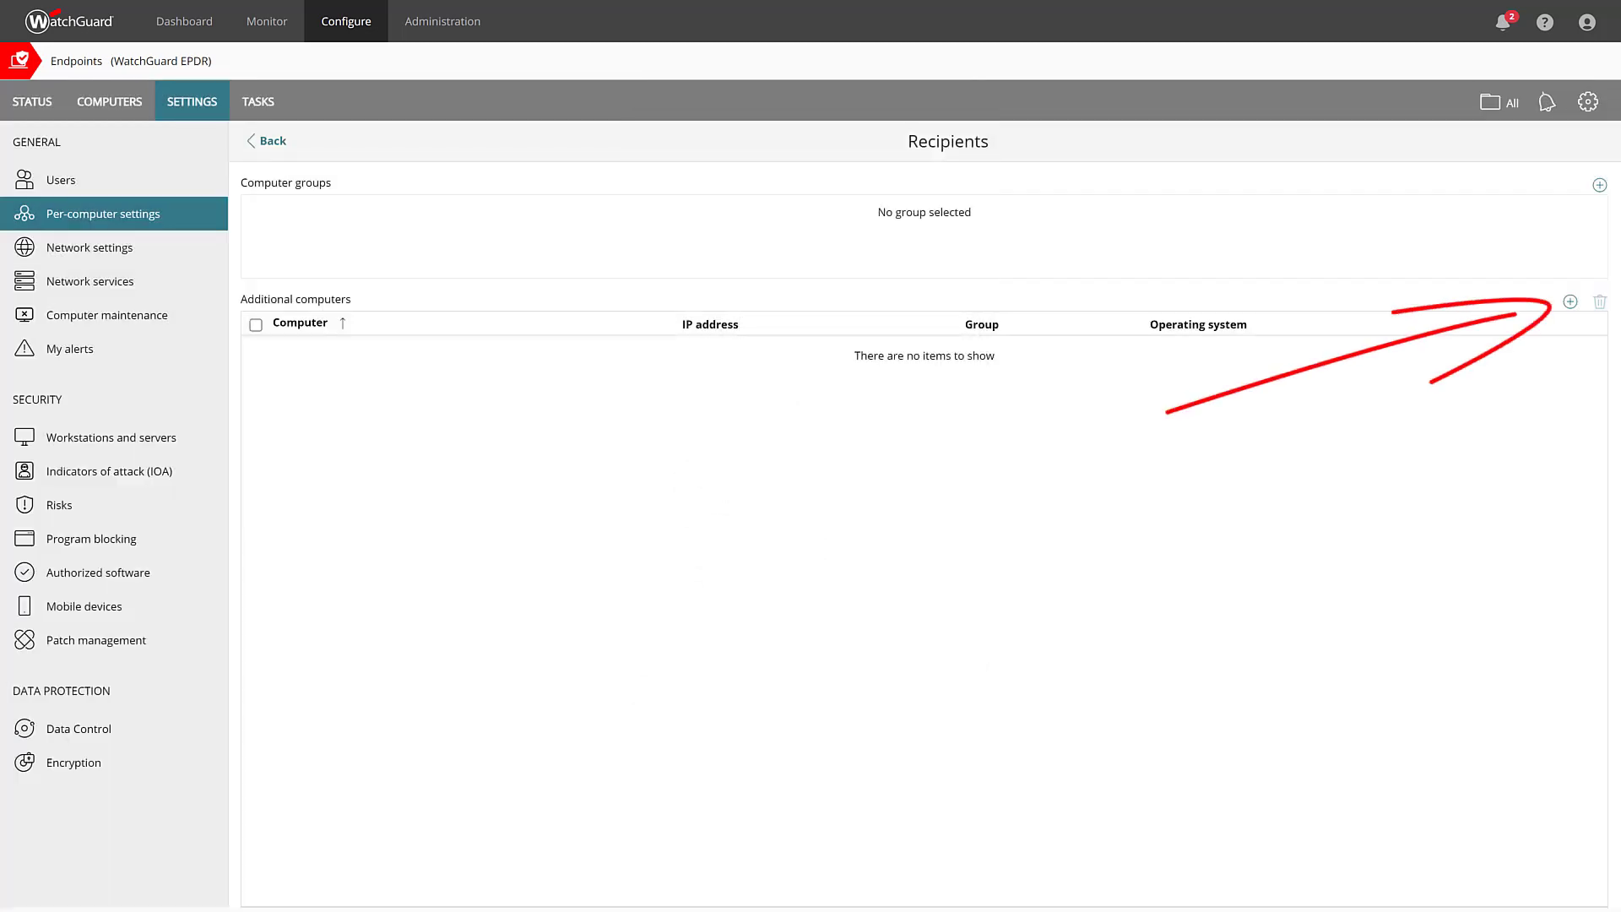
# Step: Add WIN-SERVER-1 to the additional computers receiving the per-computer settings
pyautogui.click(1570, 301)
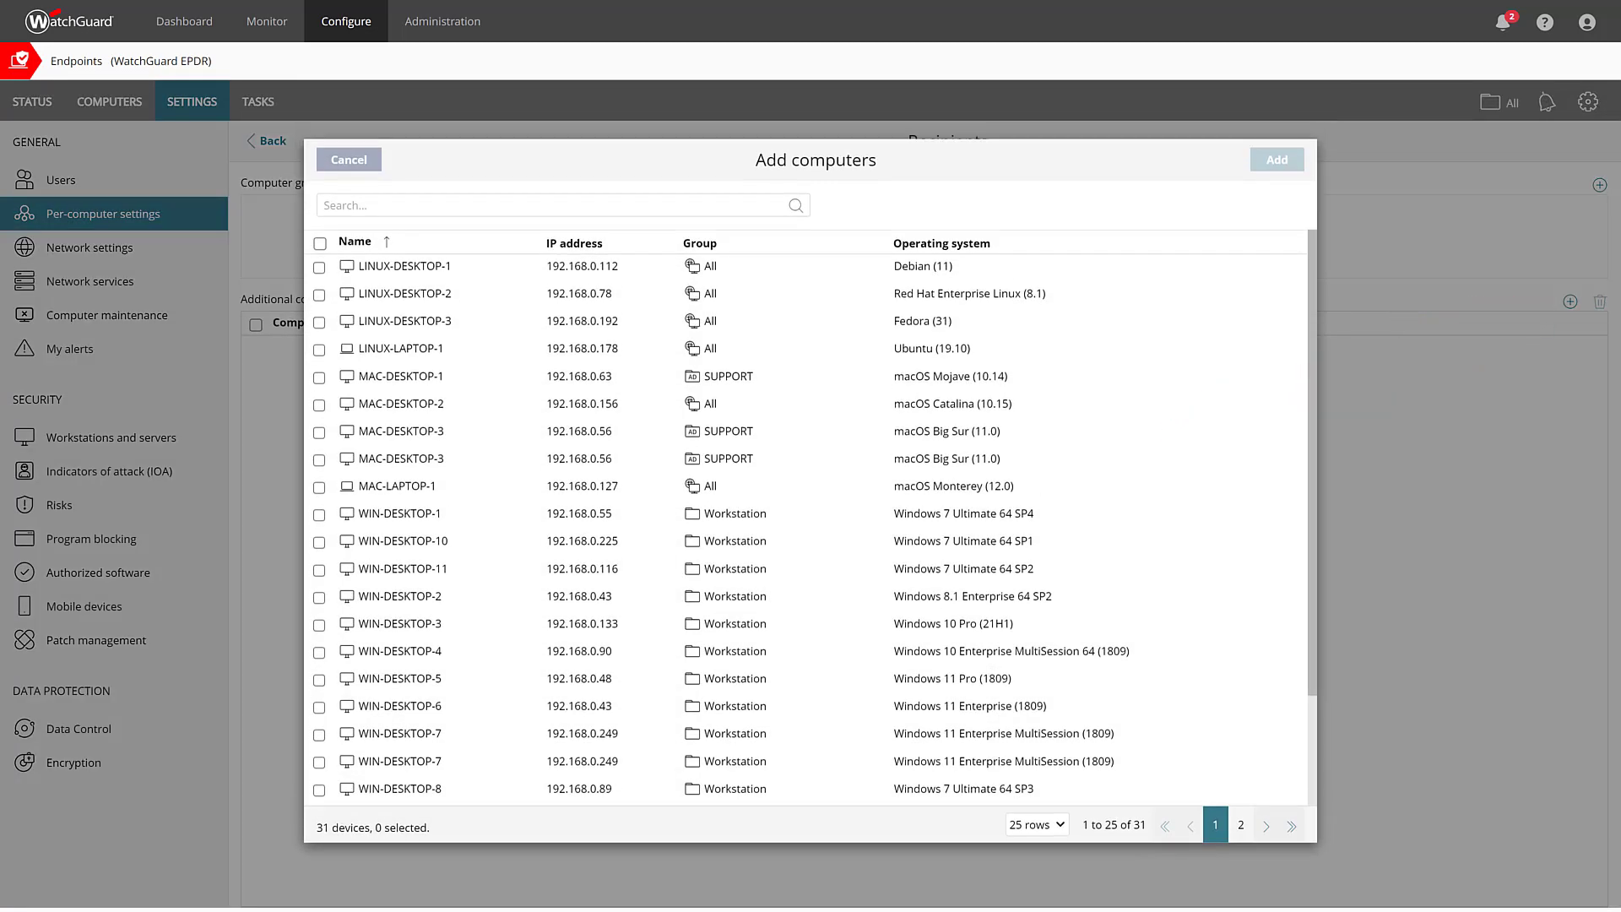
pyautogui.scroll(-3, 805, 466)
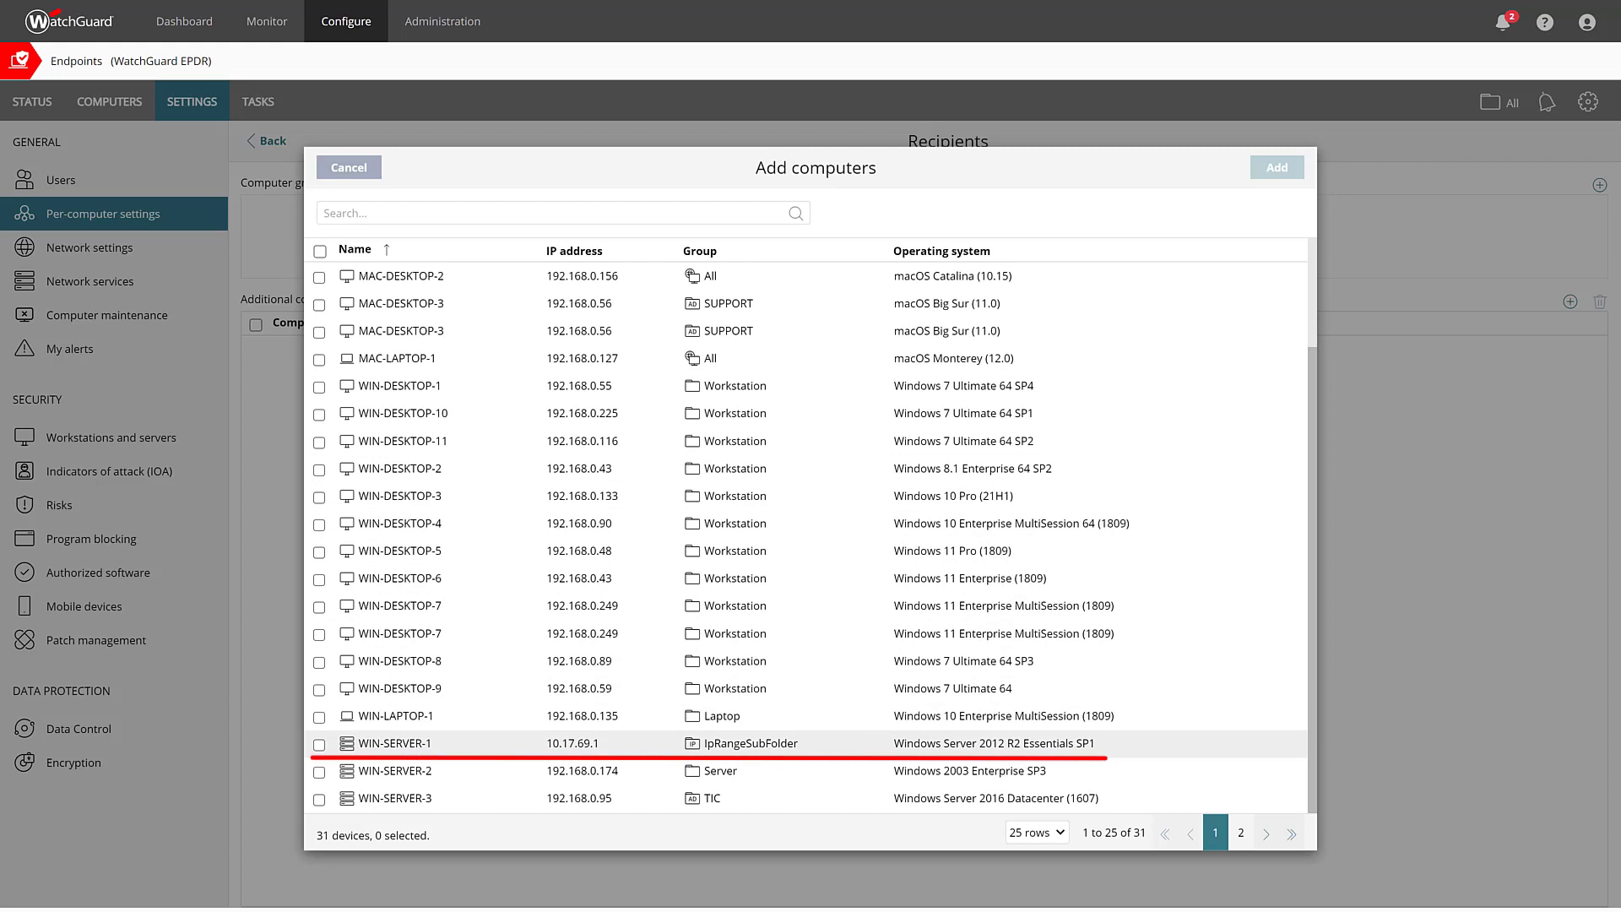
pyautogui.click(319, 744)
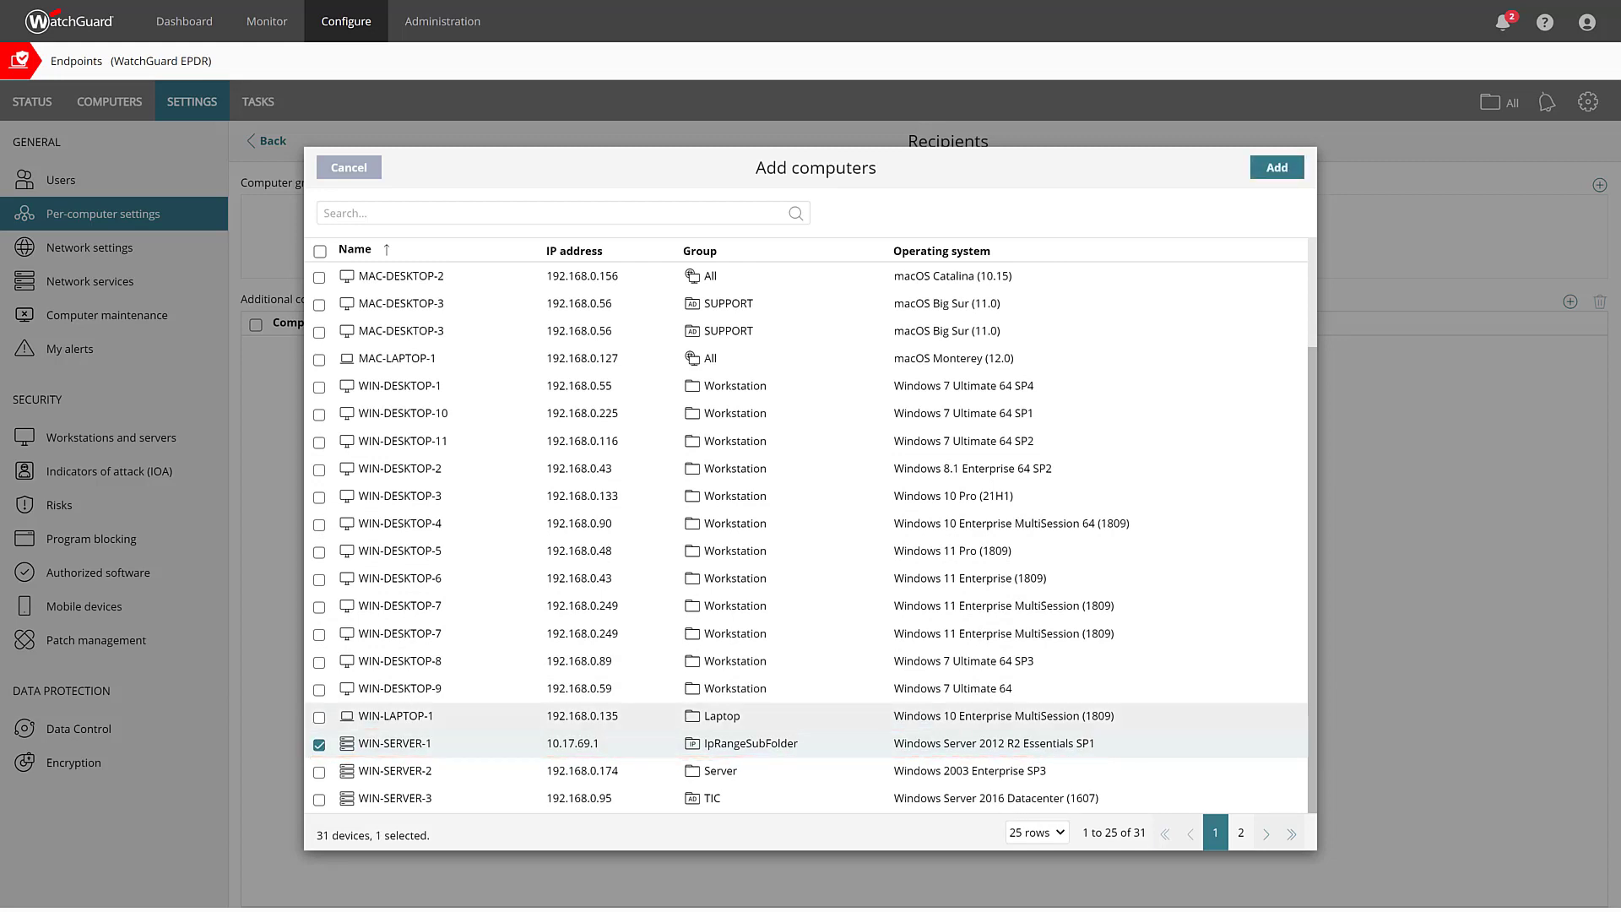
pyautogui.click(1276, 167)
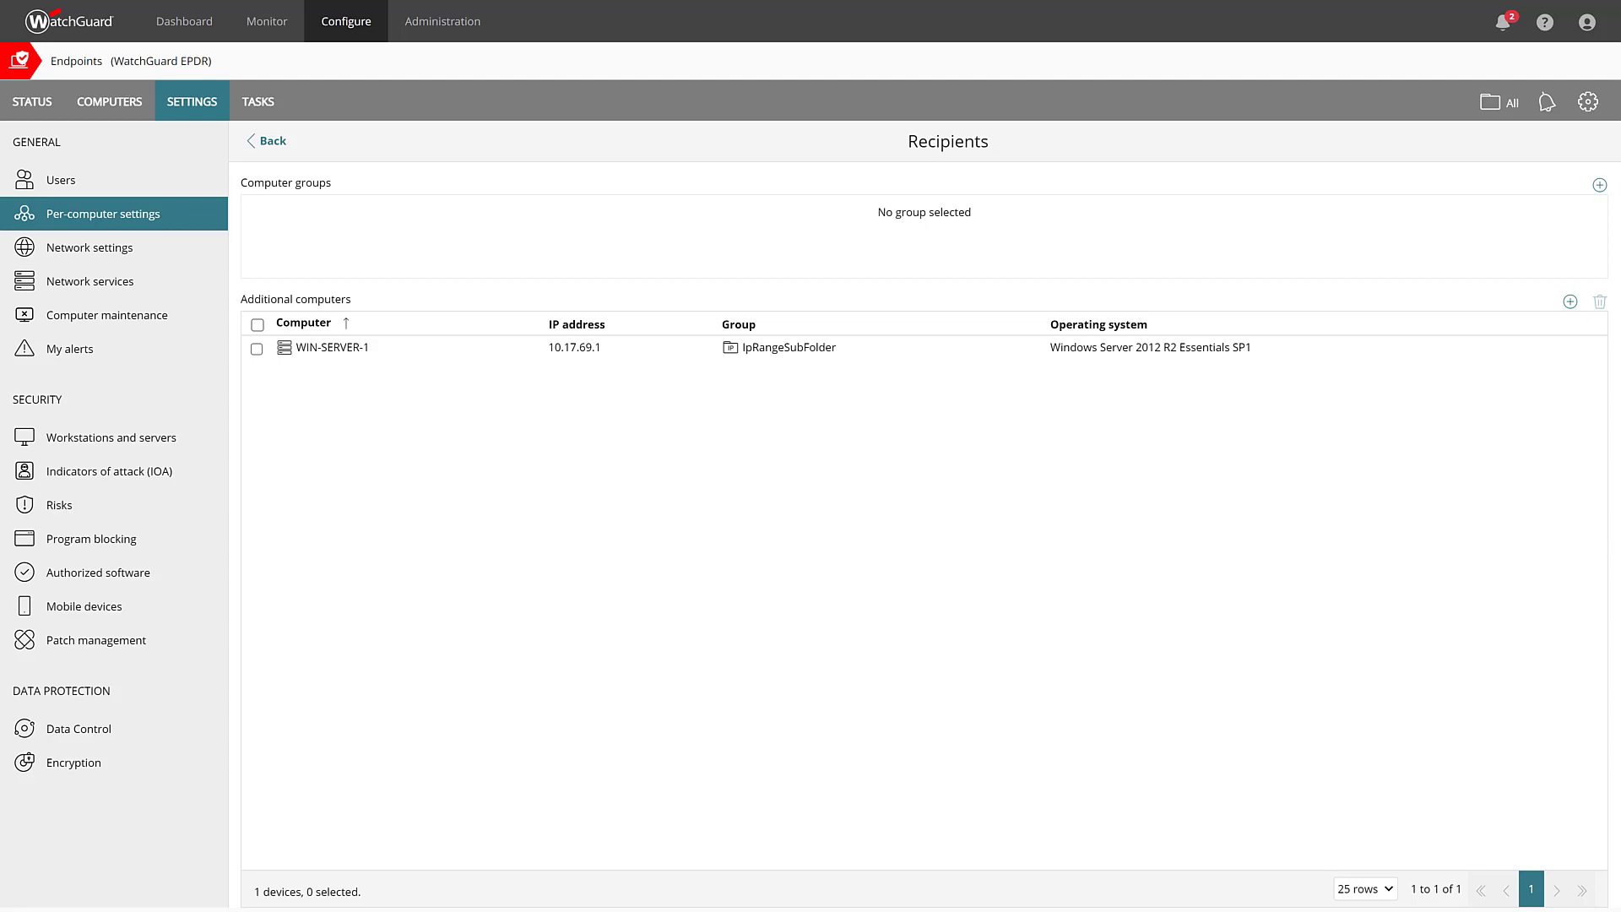
# Step: Review the preferences, update and unauthorized tampering protection options of the Example per-computer settings
pyautogui.click(104, 214)
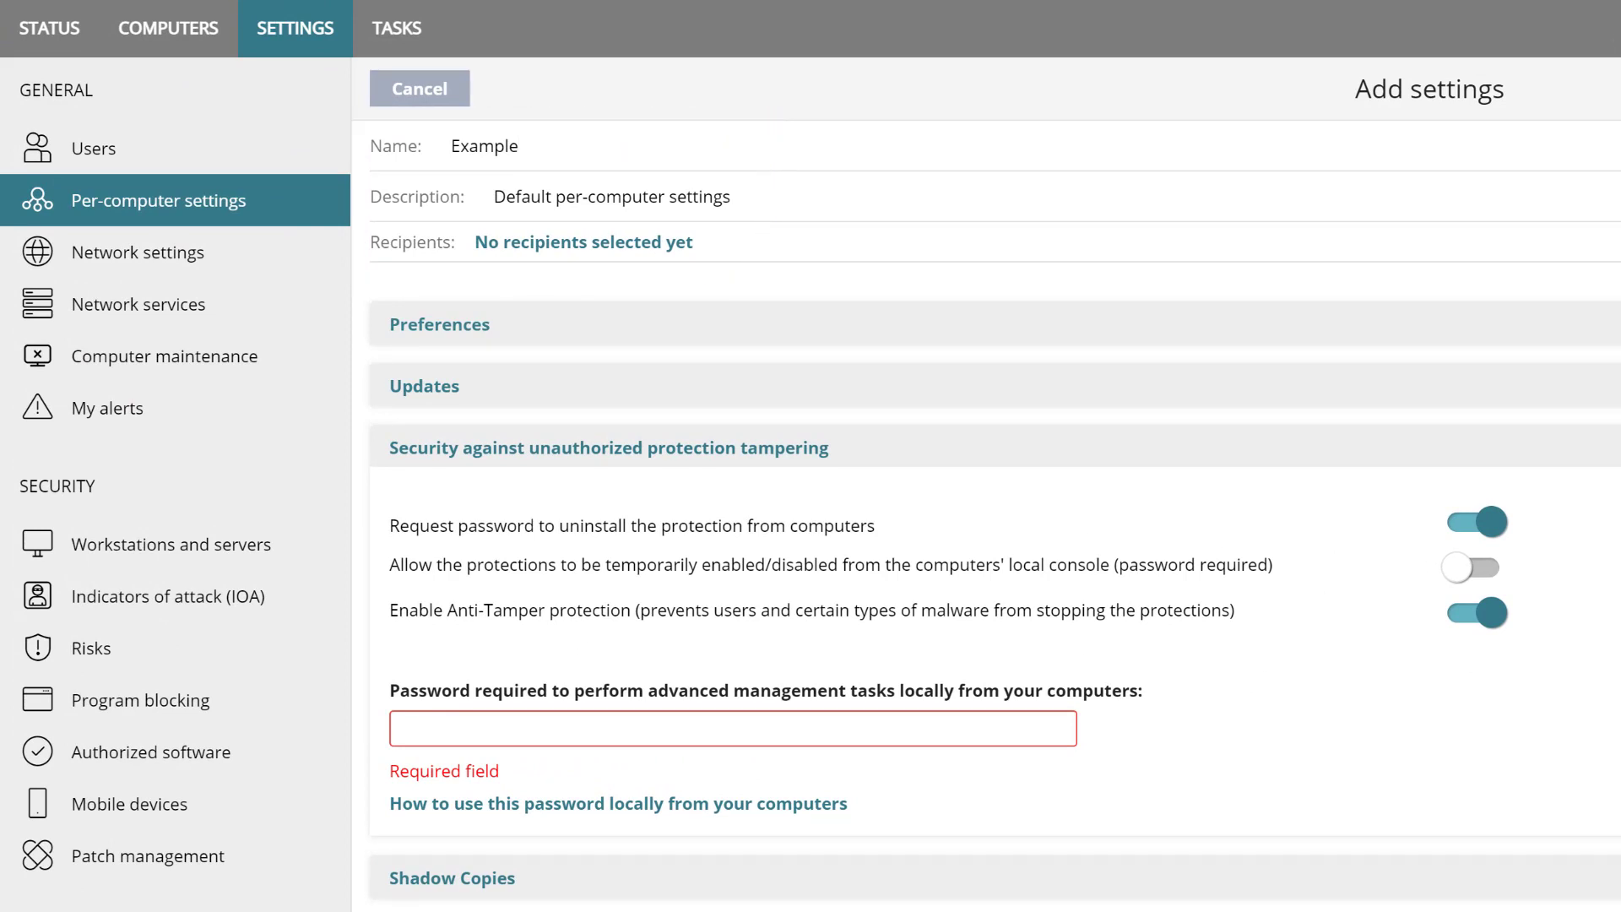
pyautogui.click(439, 325)
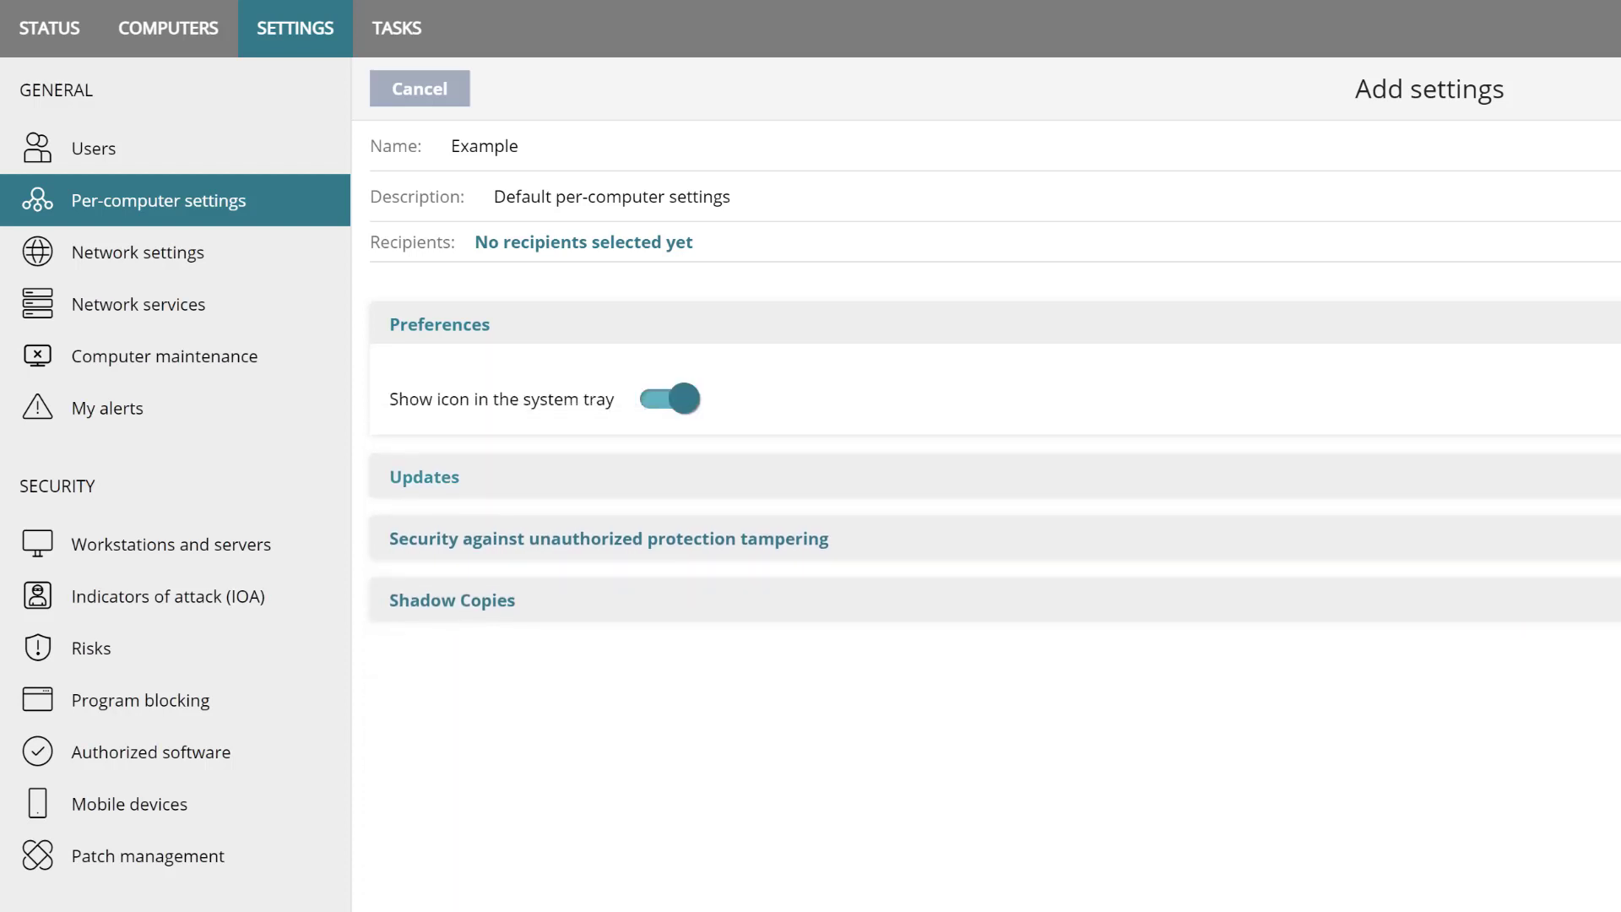
pyautogui.click(423, 477)
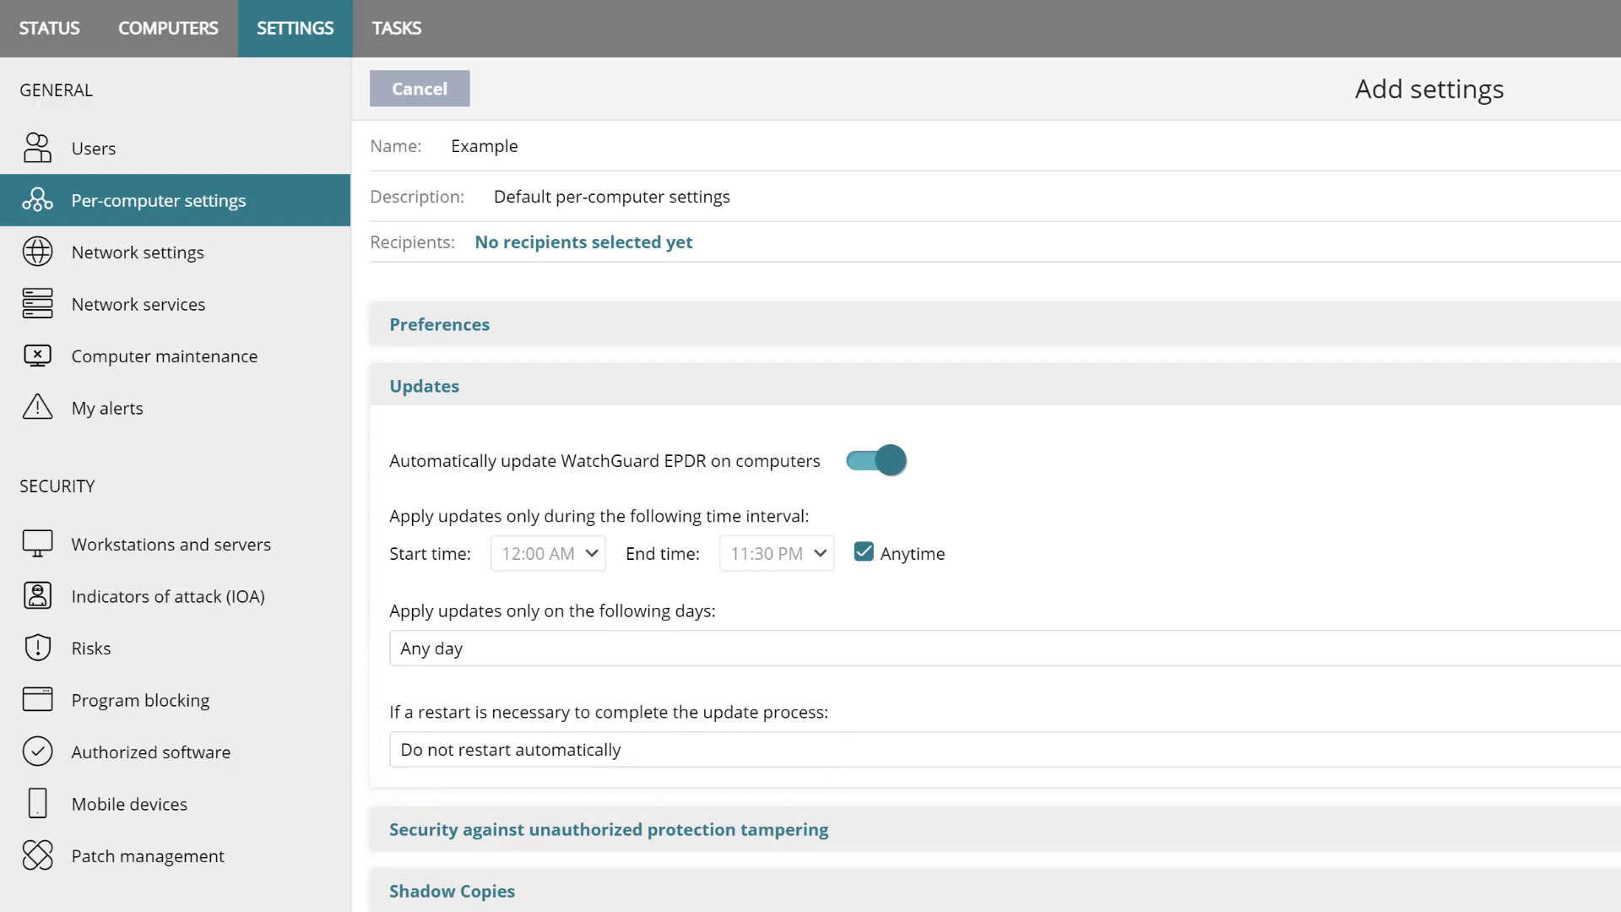
pyautogui.click(608, 829)
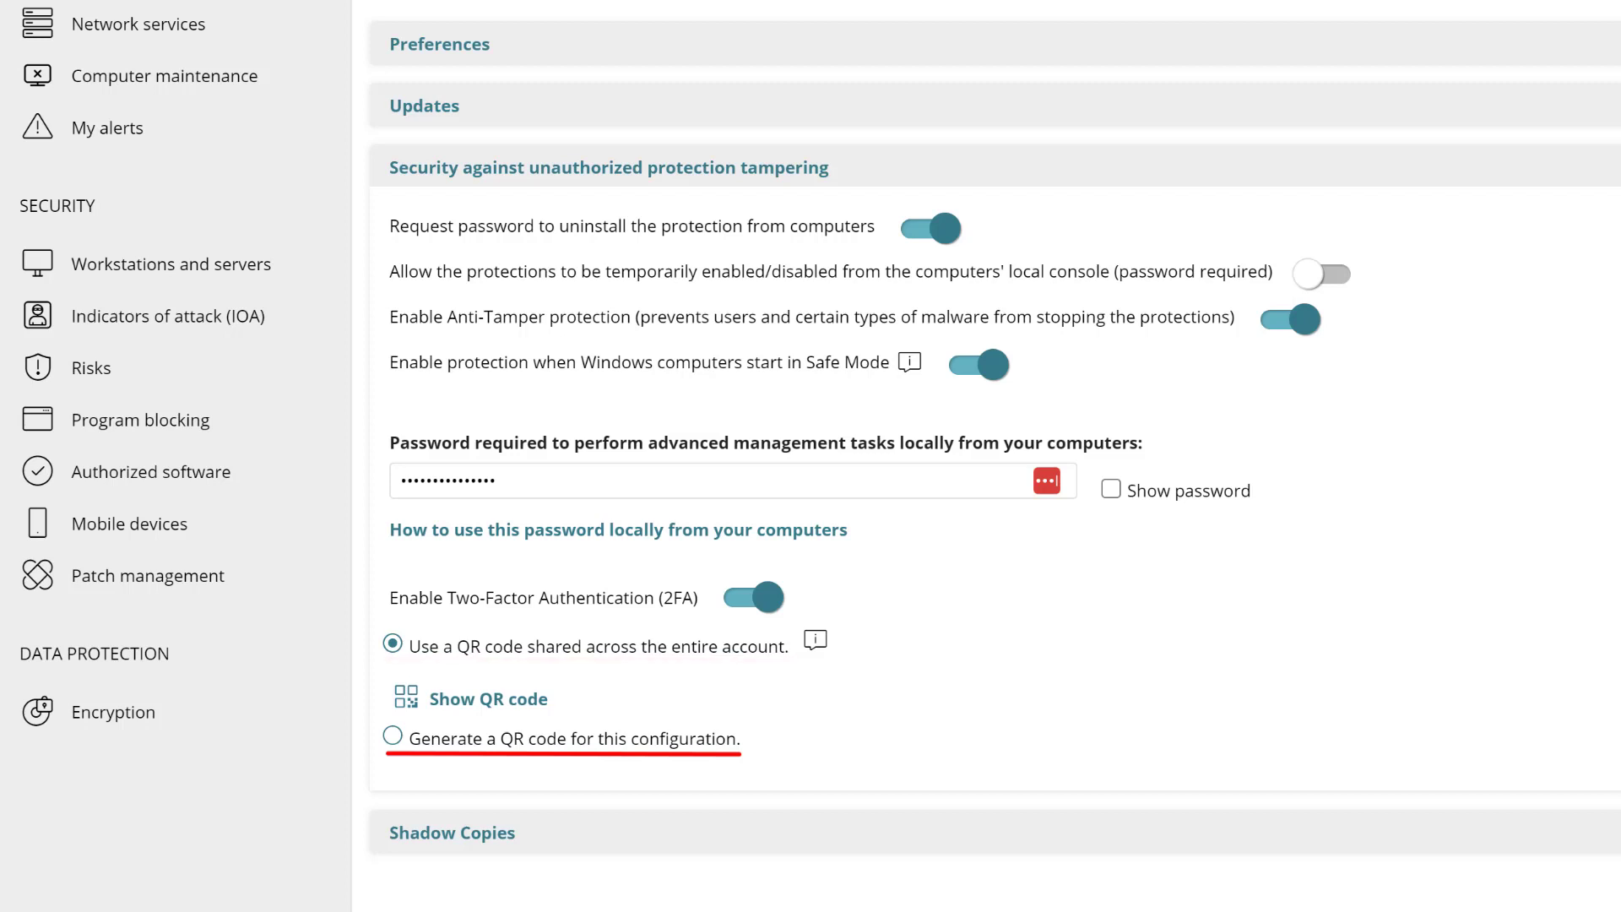
# Step: Enable daily Windows Shadow Copies backups in the Example per-computer settings and save the profile
pyautogui.click(452, 833)
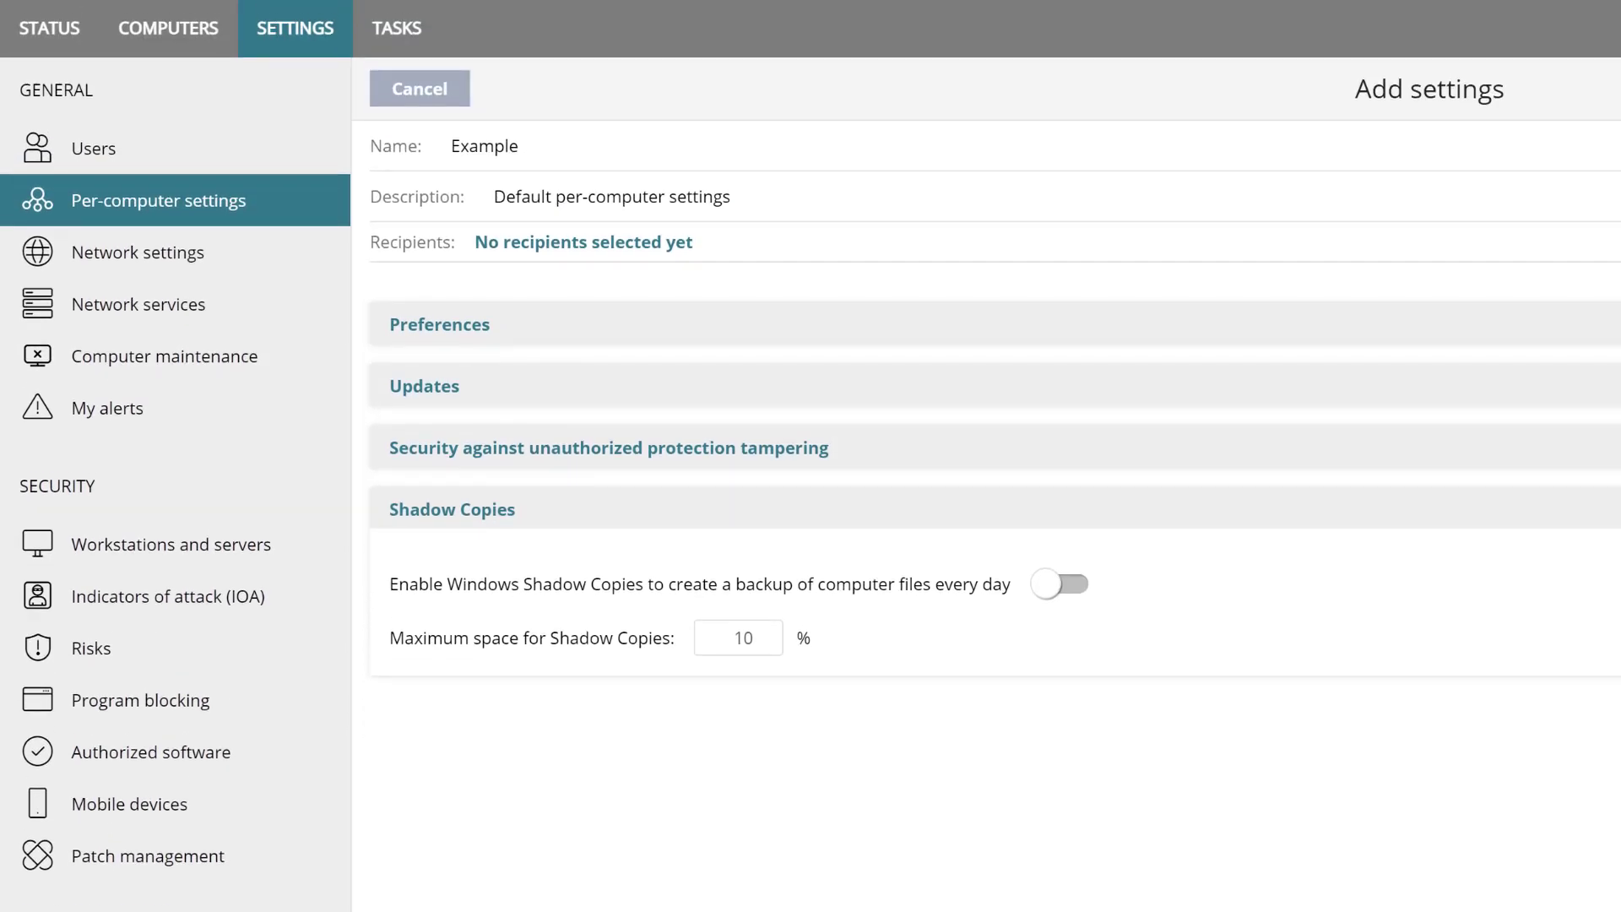
pyautogui.click(1060, 583)
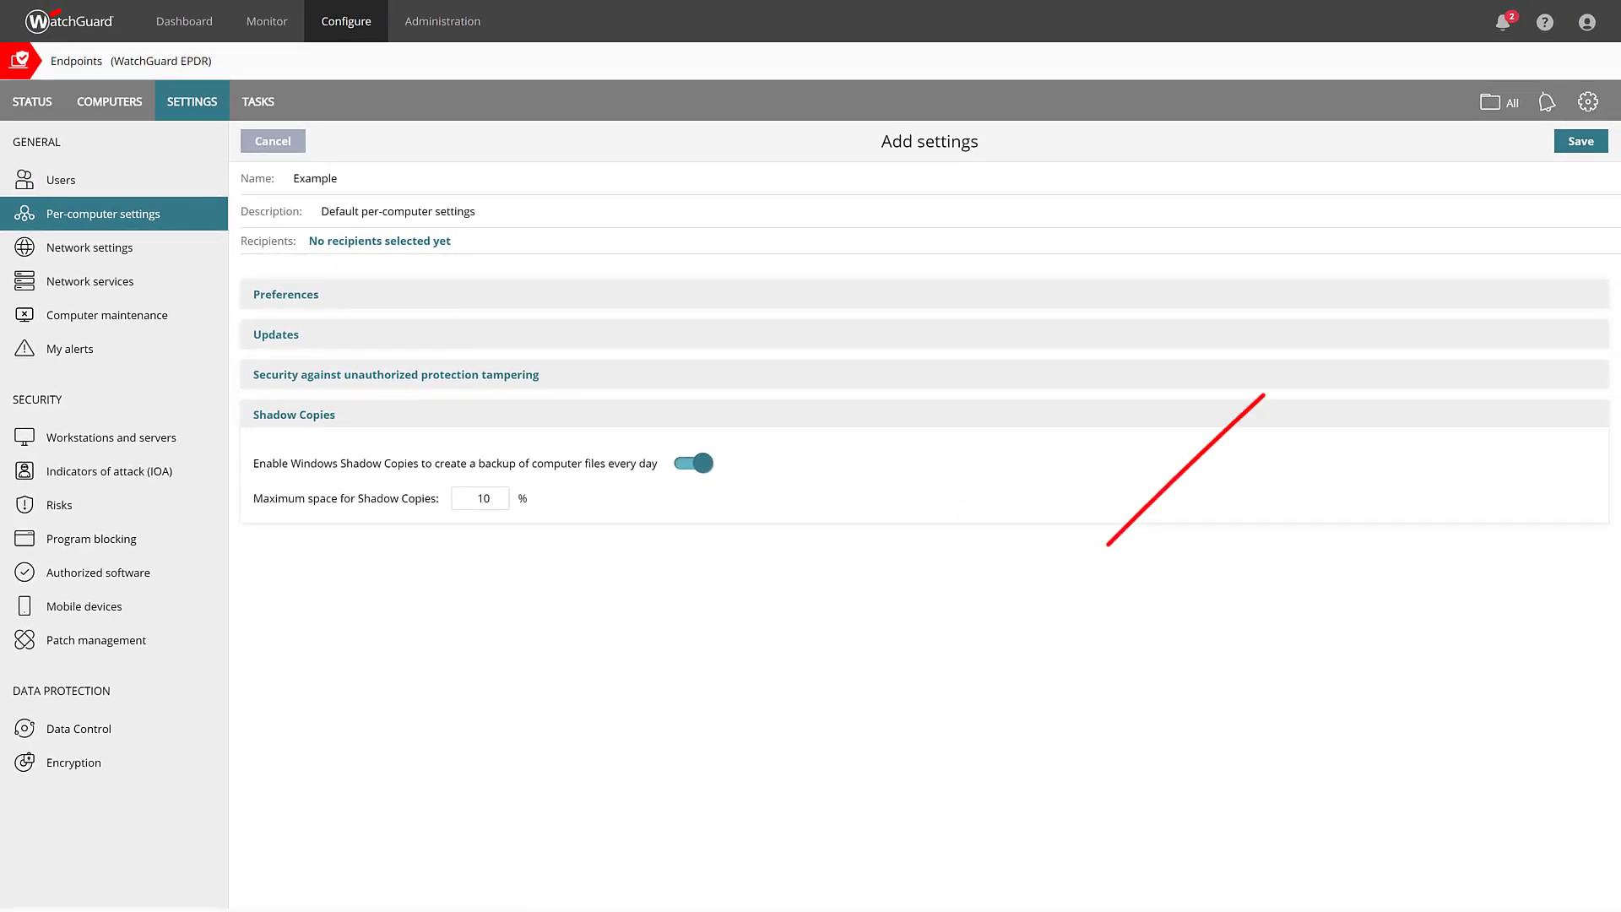
pyautogui.click(1565, 141)
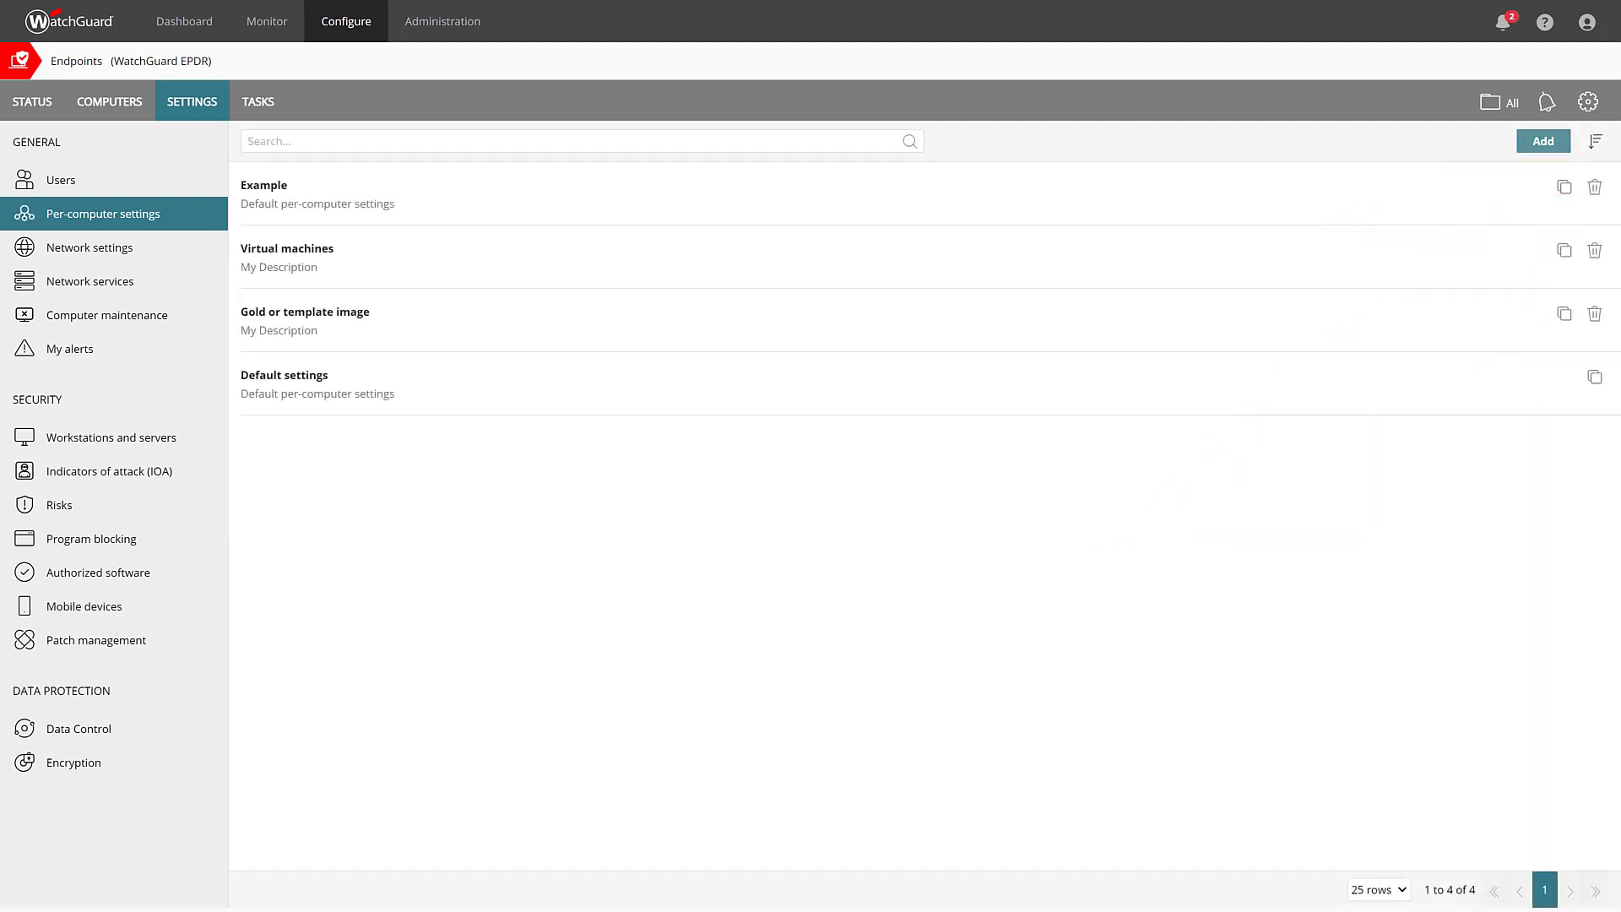
# Step: Add WIN-SERVER-1 as a WatchGuard proxy in the network services
pyautogui.click(287, 192)
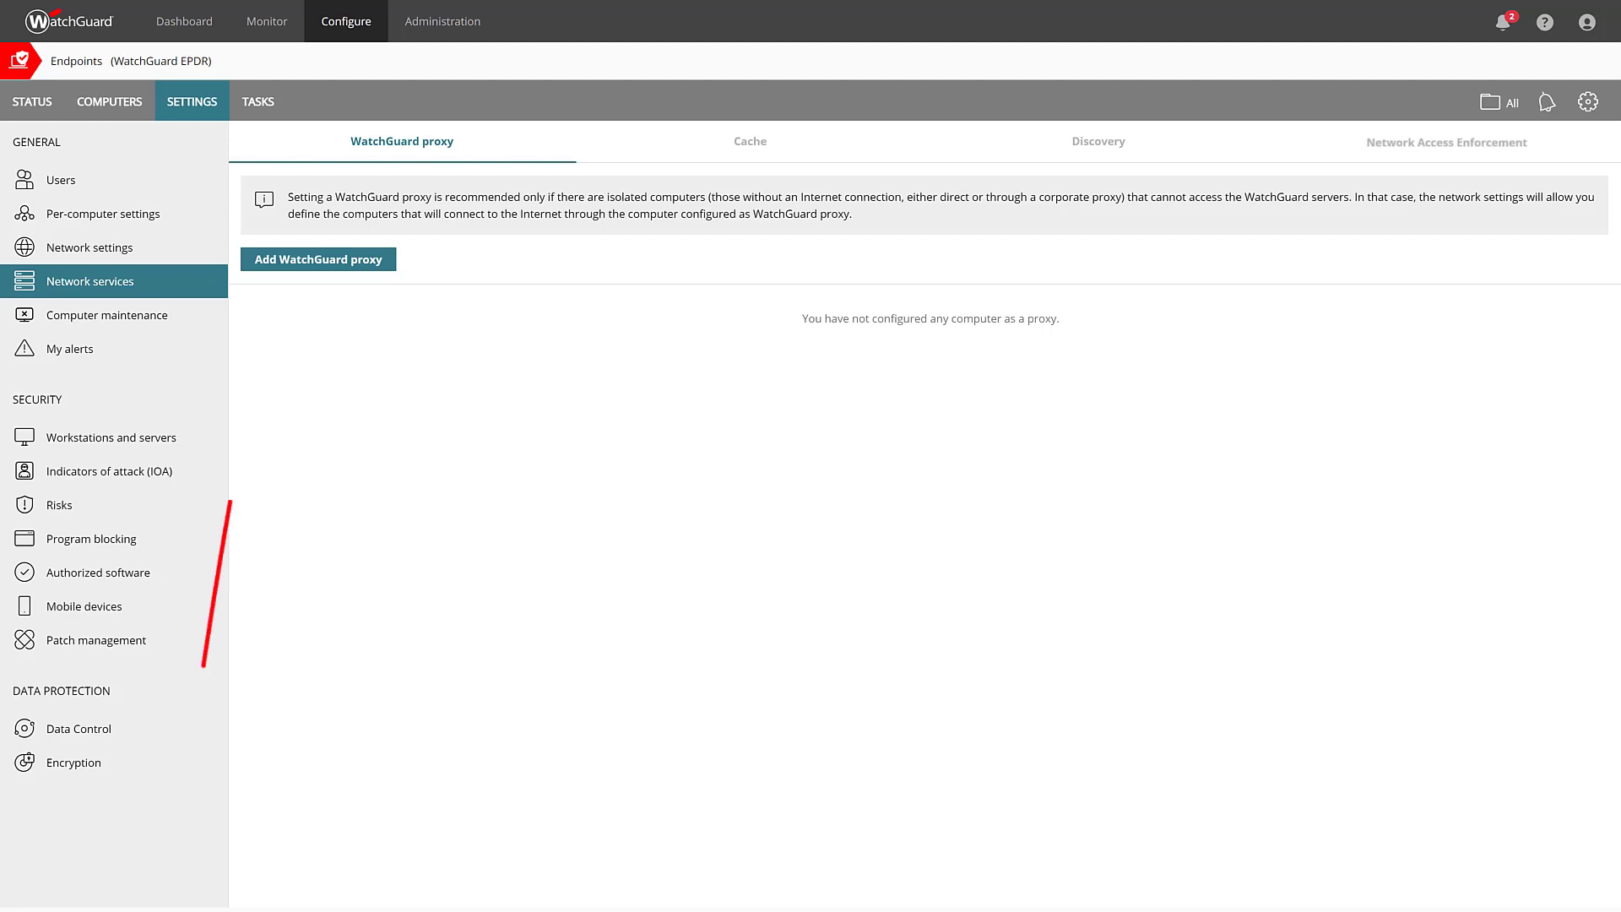
pyautogui.click(319, 260)
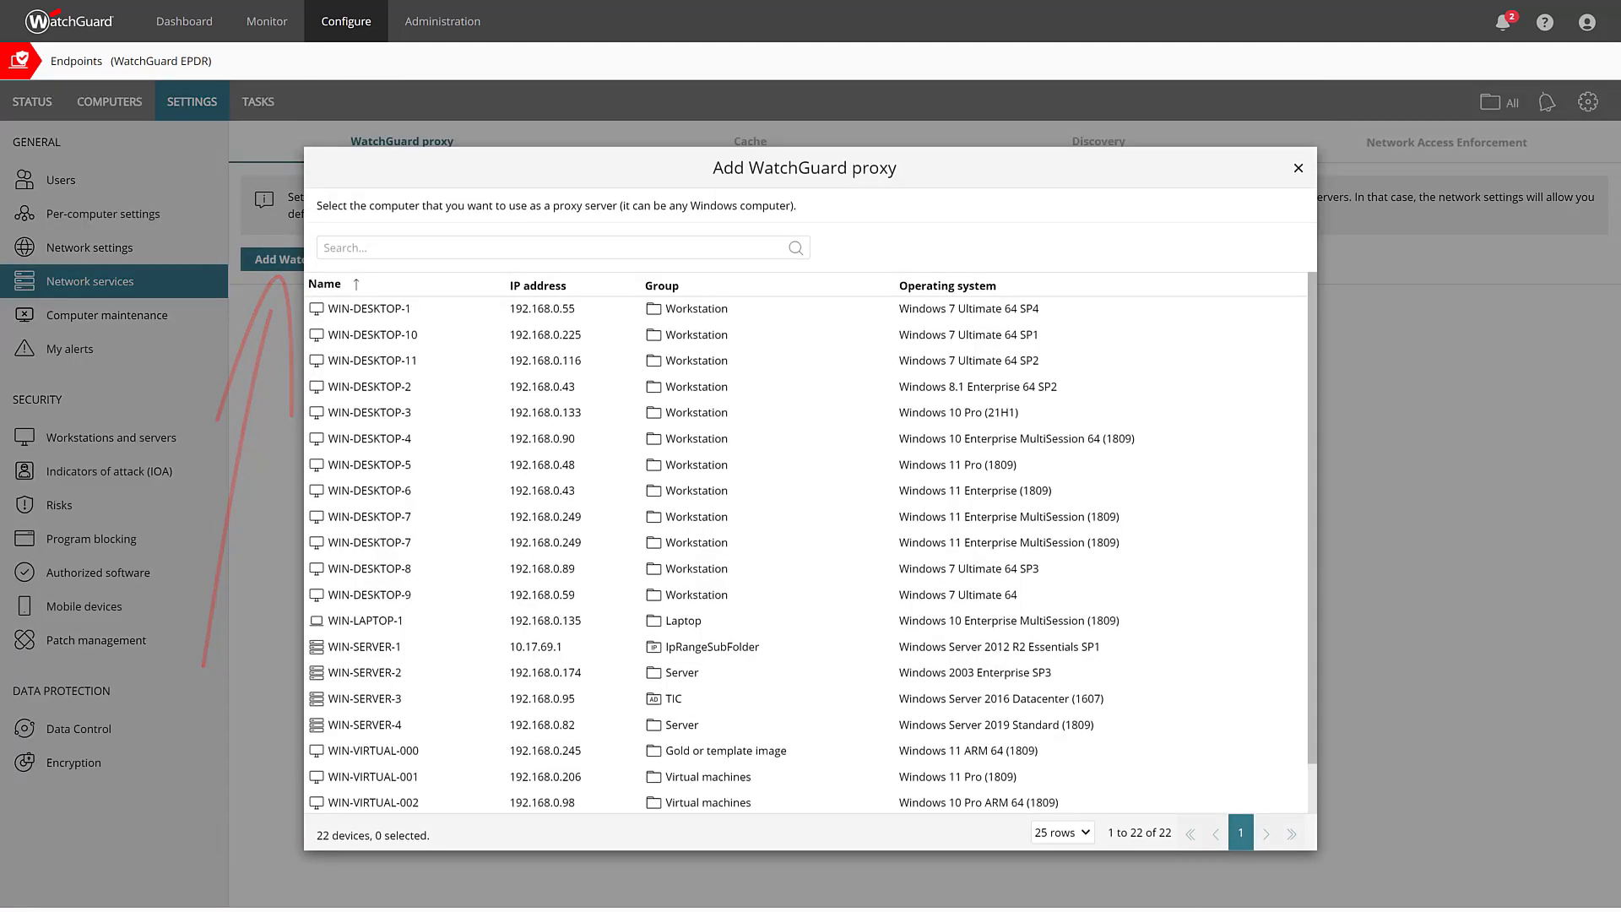
pyautogui.scroll(-1, 365, 490)
pyautogui.click(365, 611)
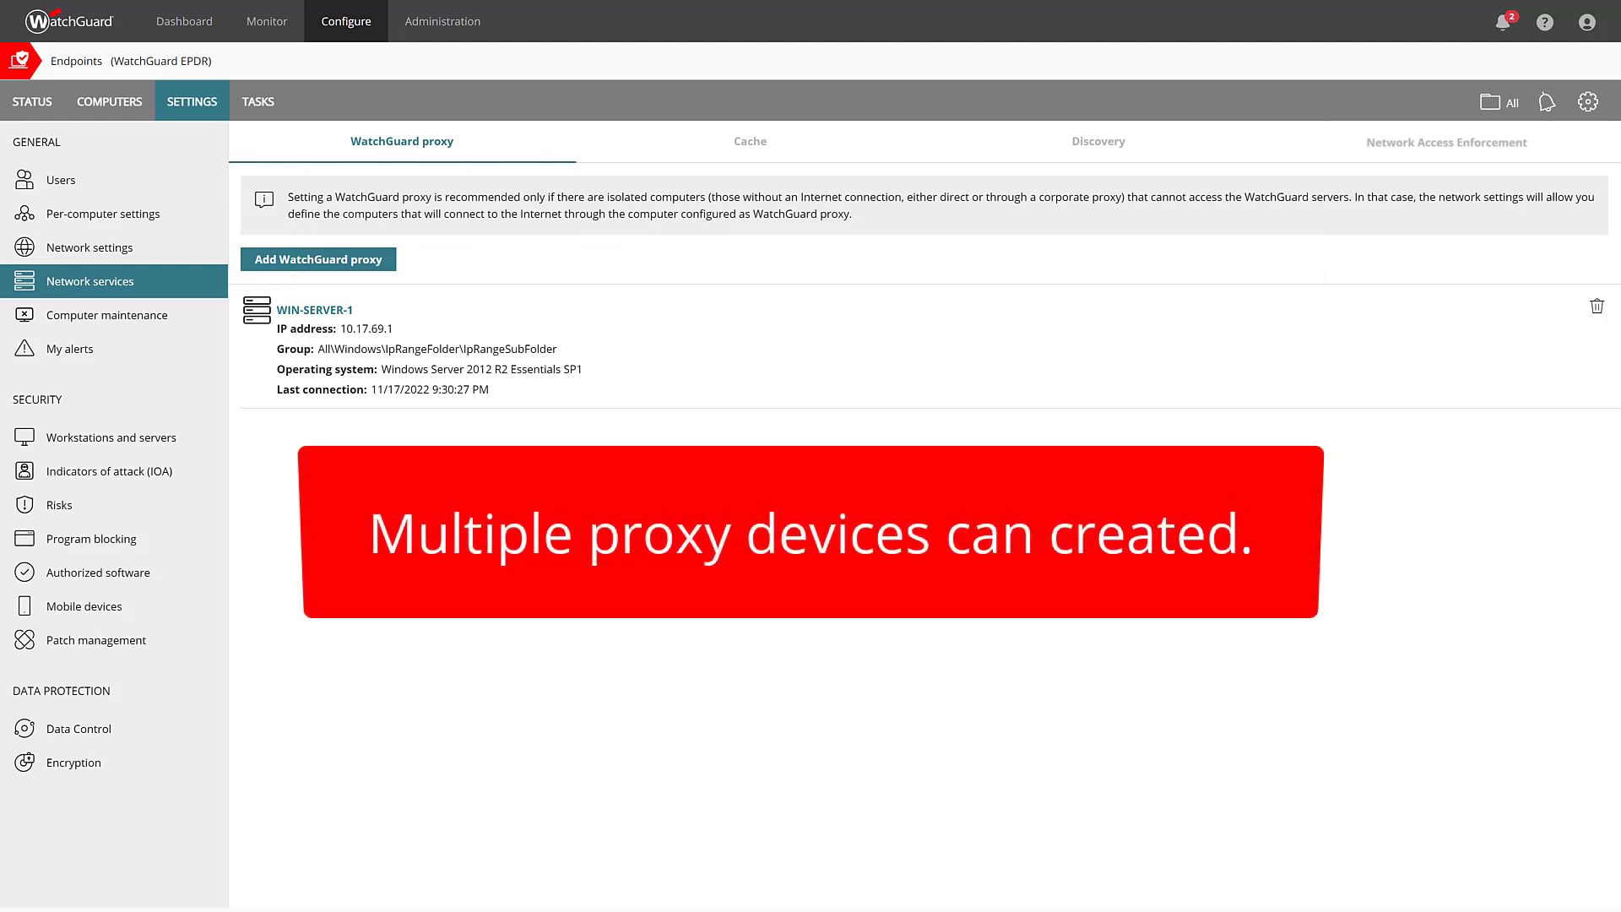
# Step: Add WIN-SERVER-1 as a cache computer that saves cached data to the DATA (D:) drive
pyautogui.click(750, 142)
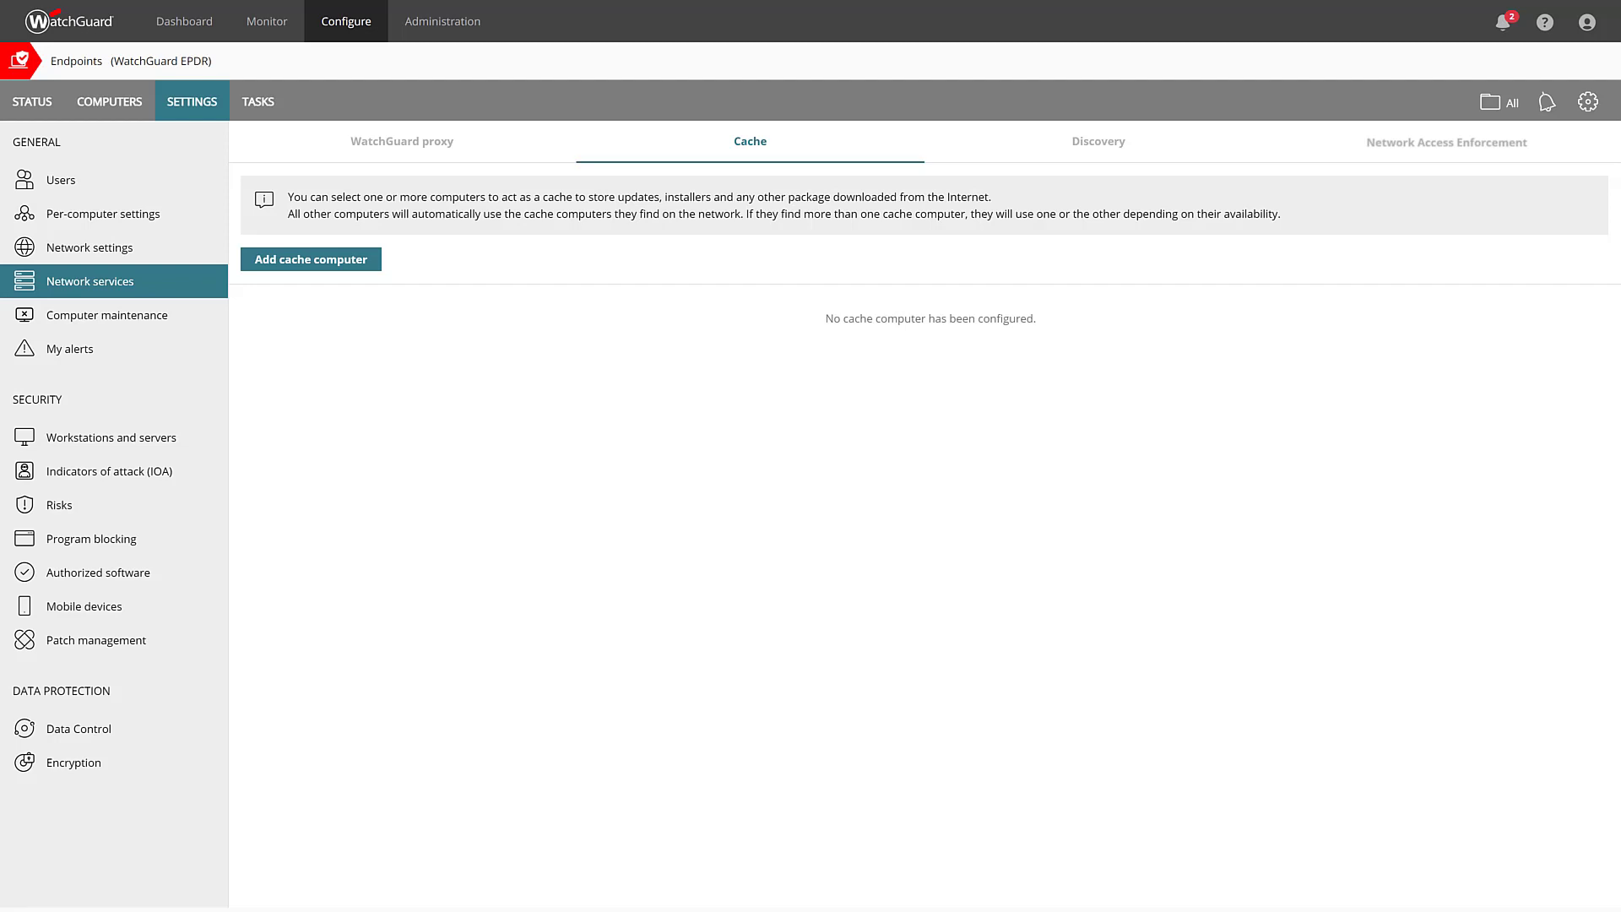
pyautogui.click(311, 259)
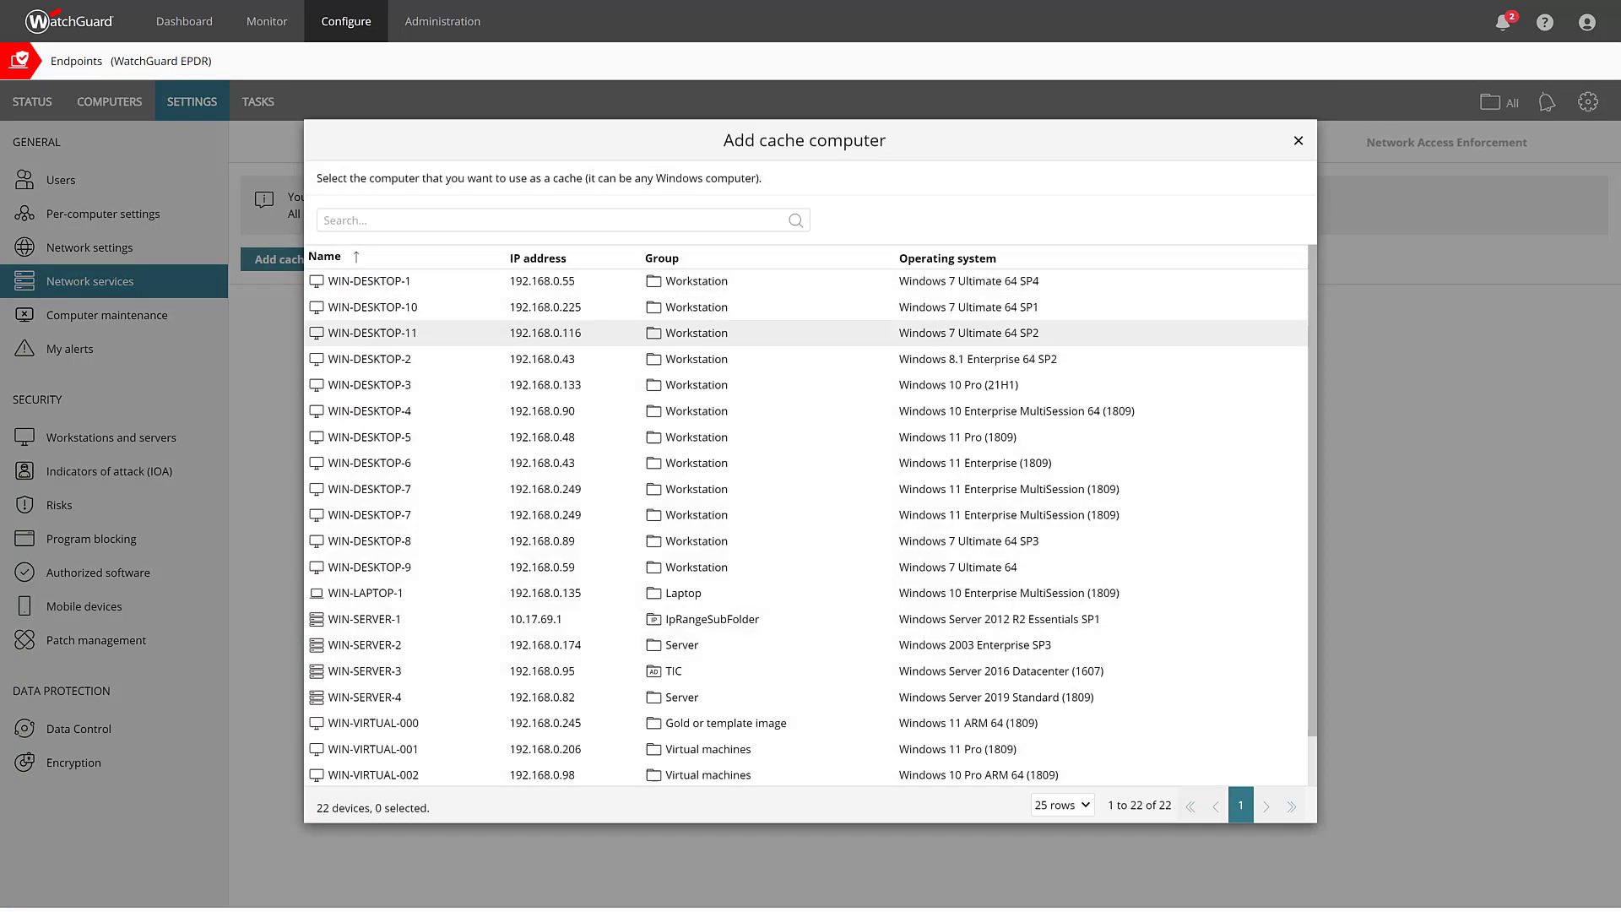
pyautogui.scroll(-1, 806, 344)
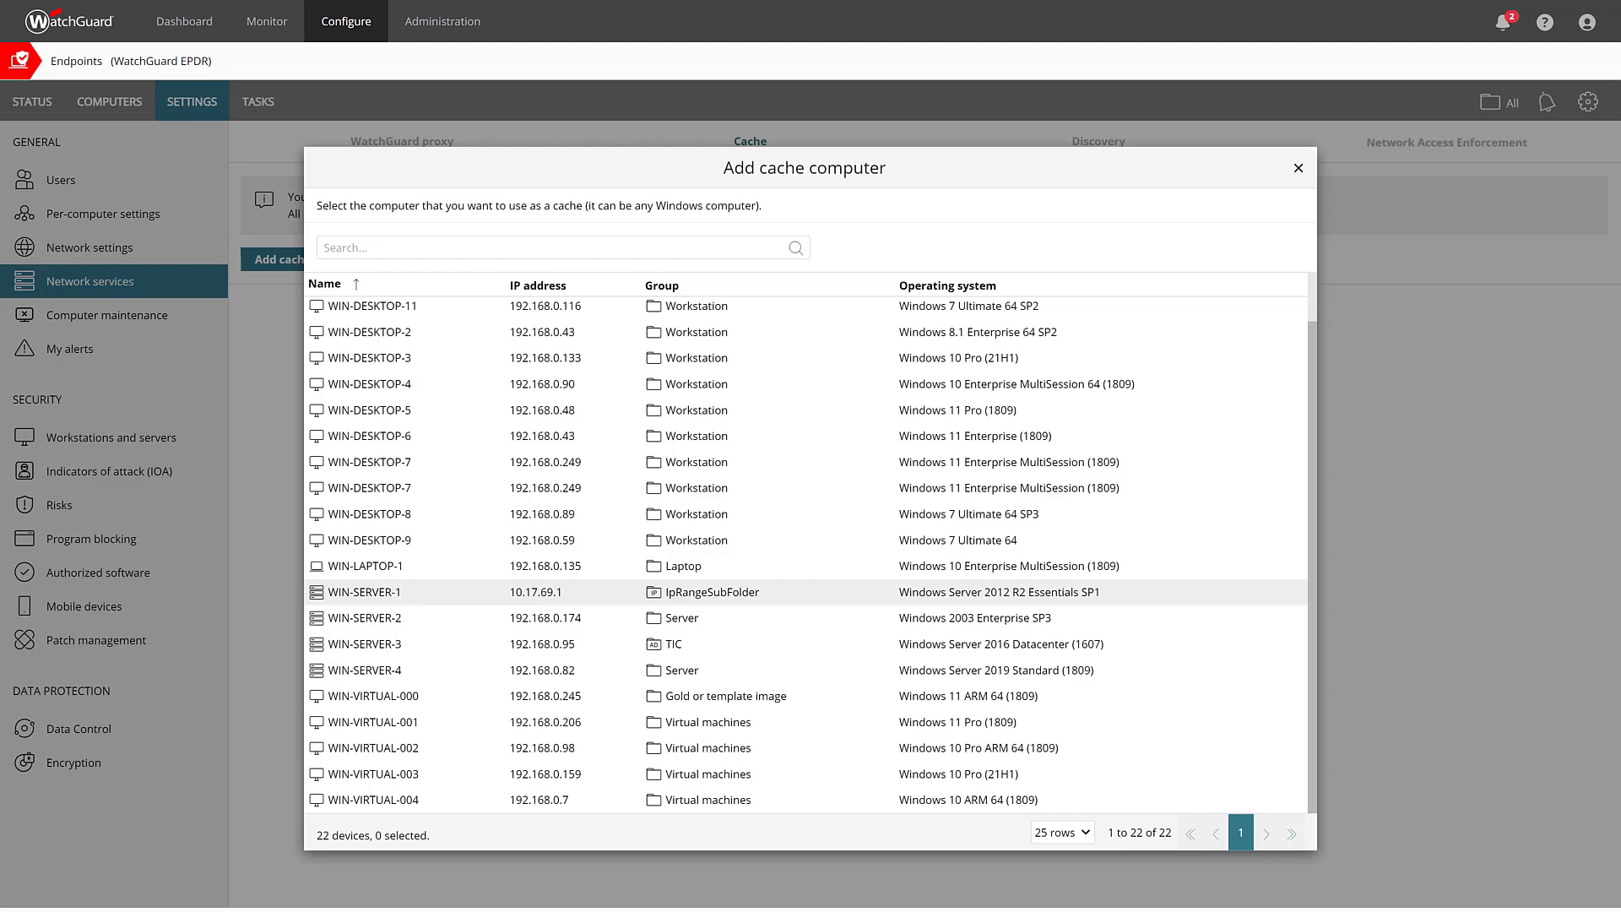
pyautogui.click(365, 592)
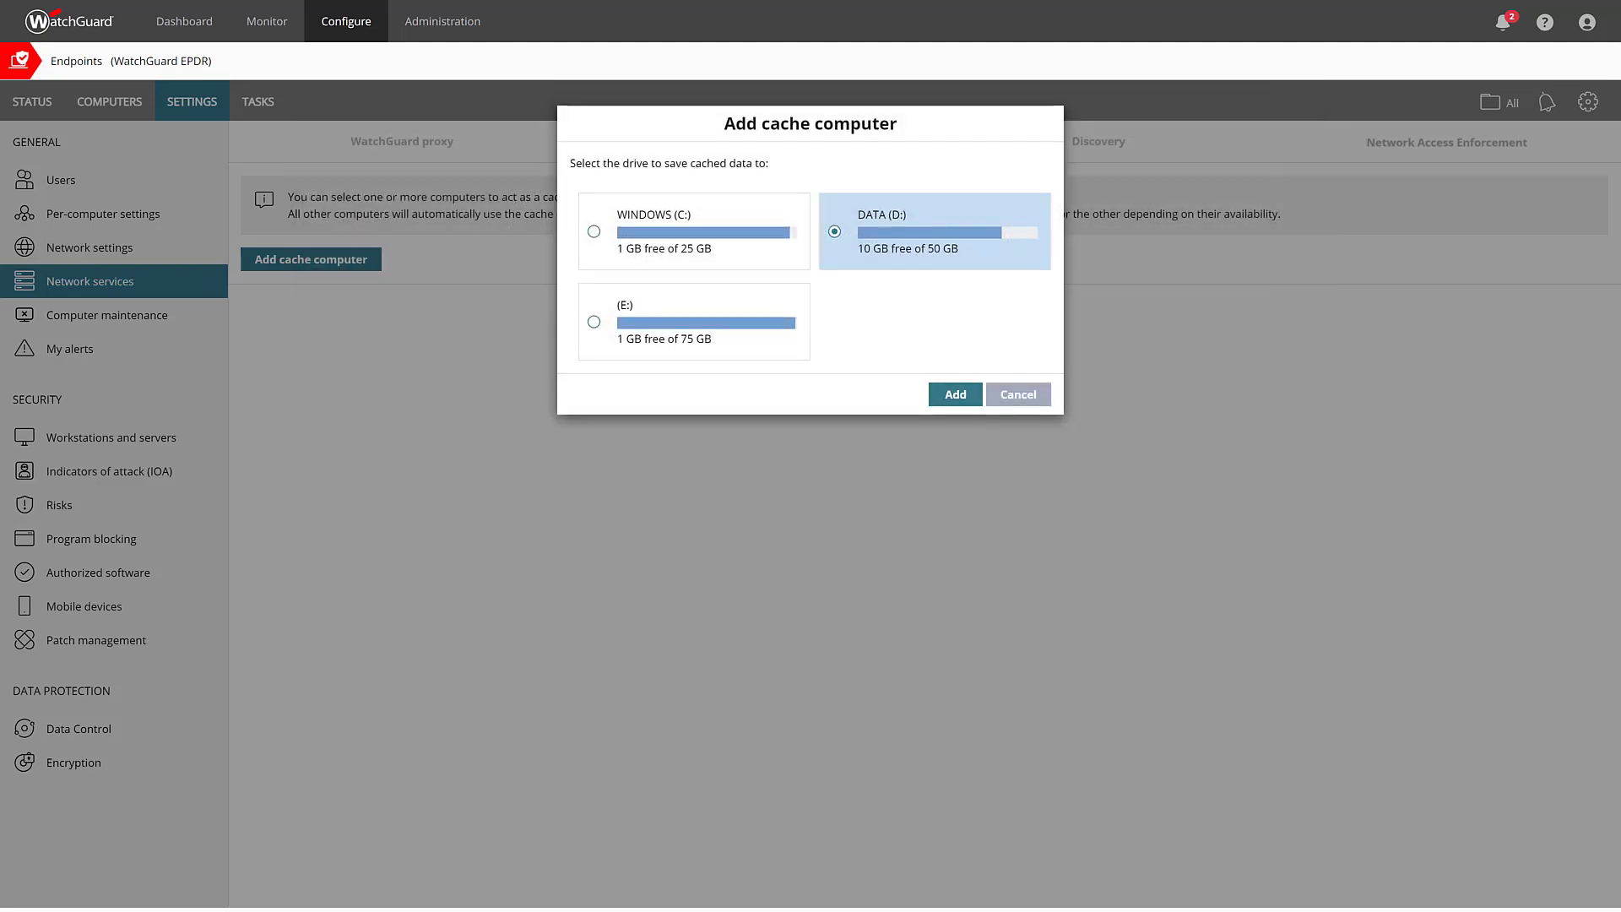
pyautogui.click(955, 394)
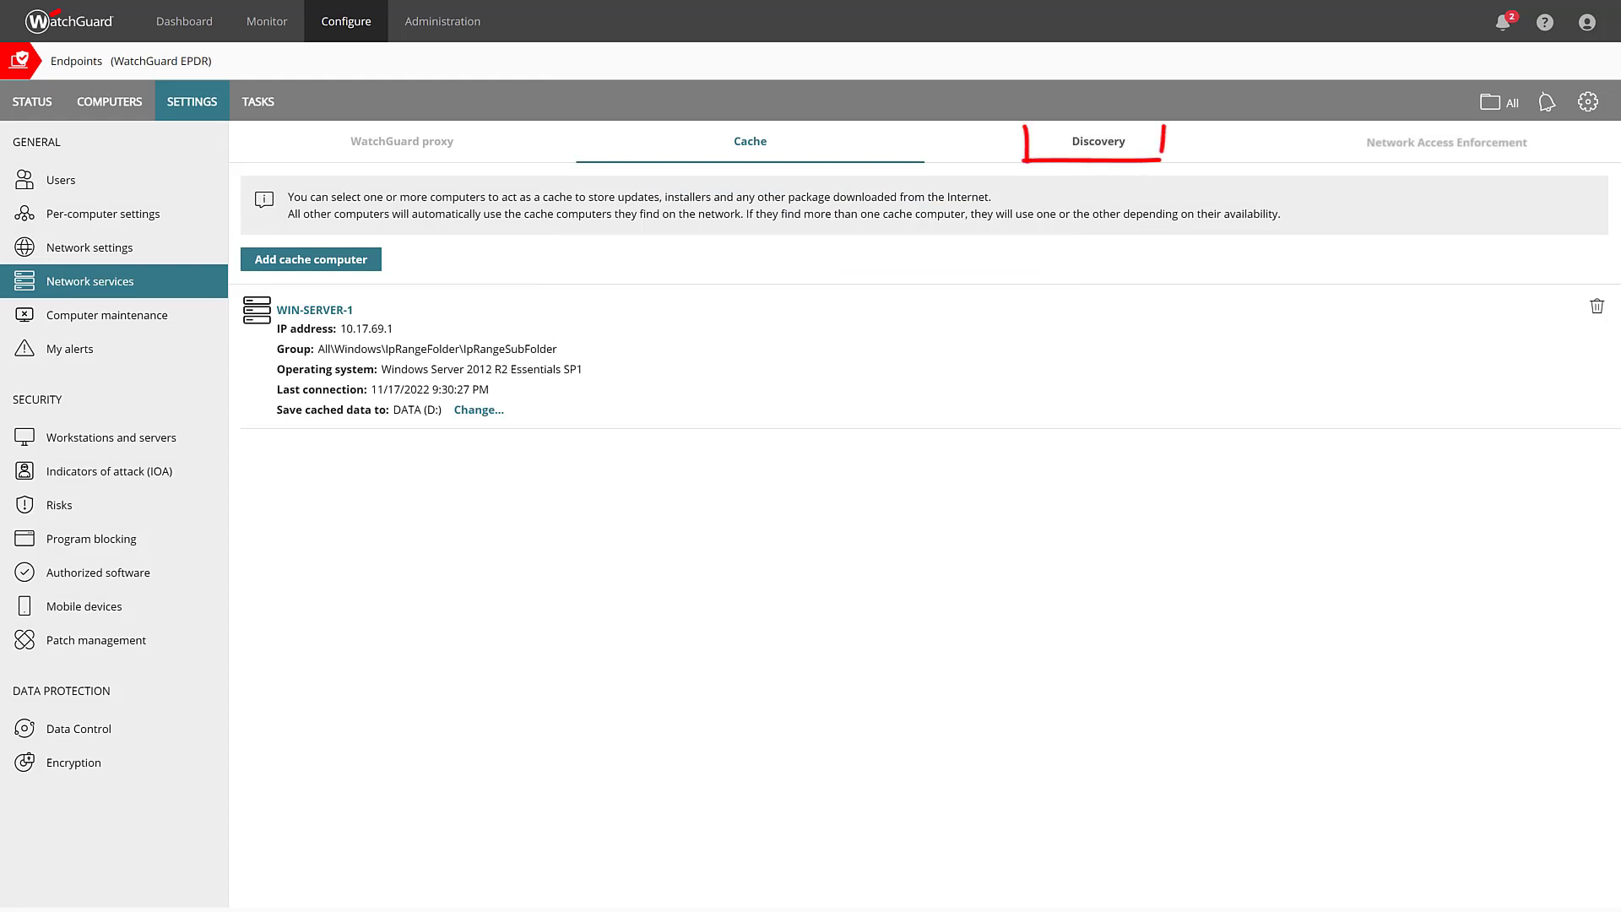
# Step: Add WIN-SERVER-1 as a discovery computer to search for unmanaged computers
pyautogui.click(1098, 142)
pyautogui.click(321, 247)
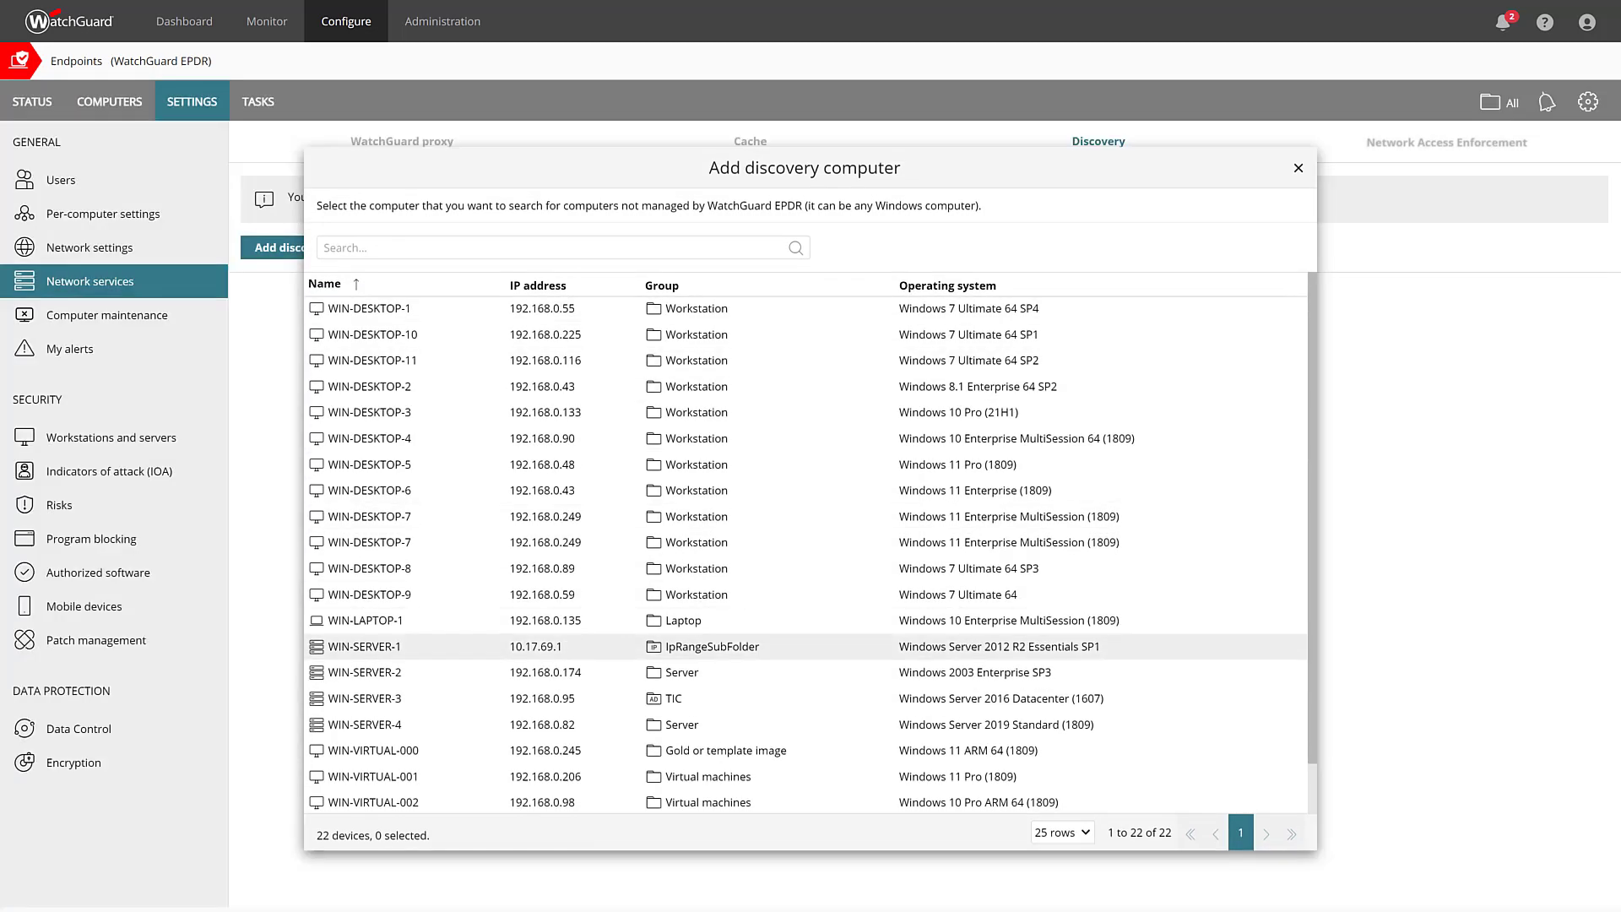
pyautogui.click(364, 646)
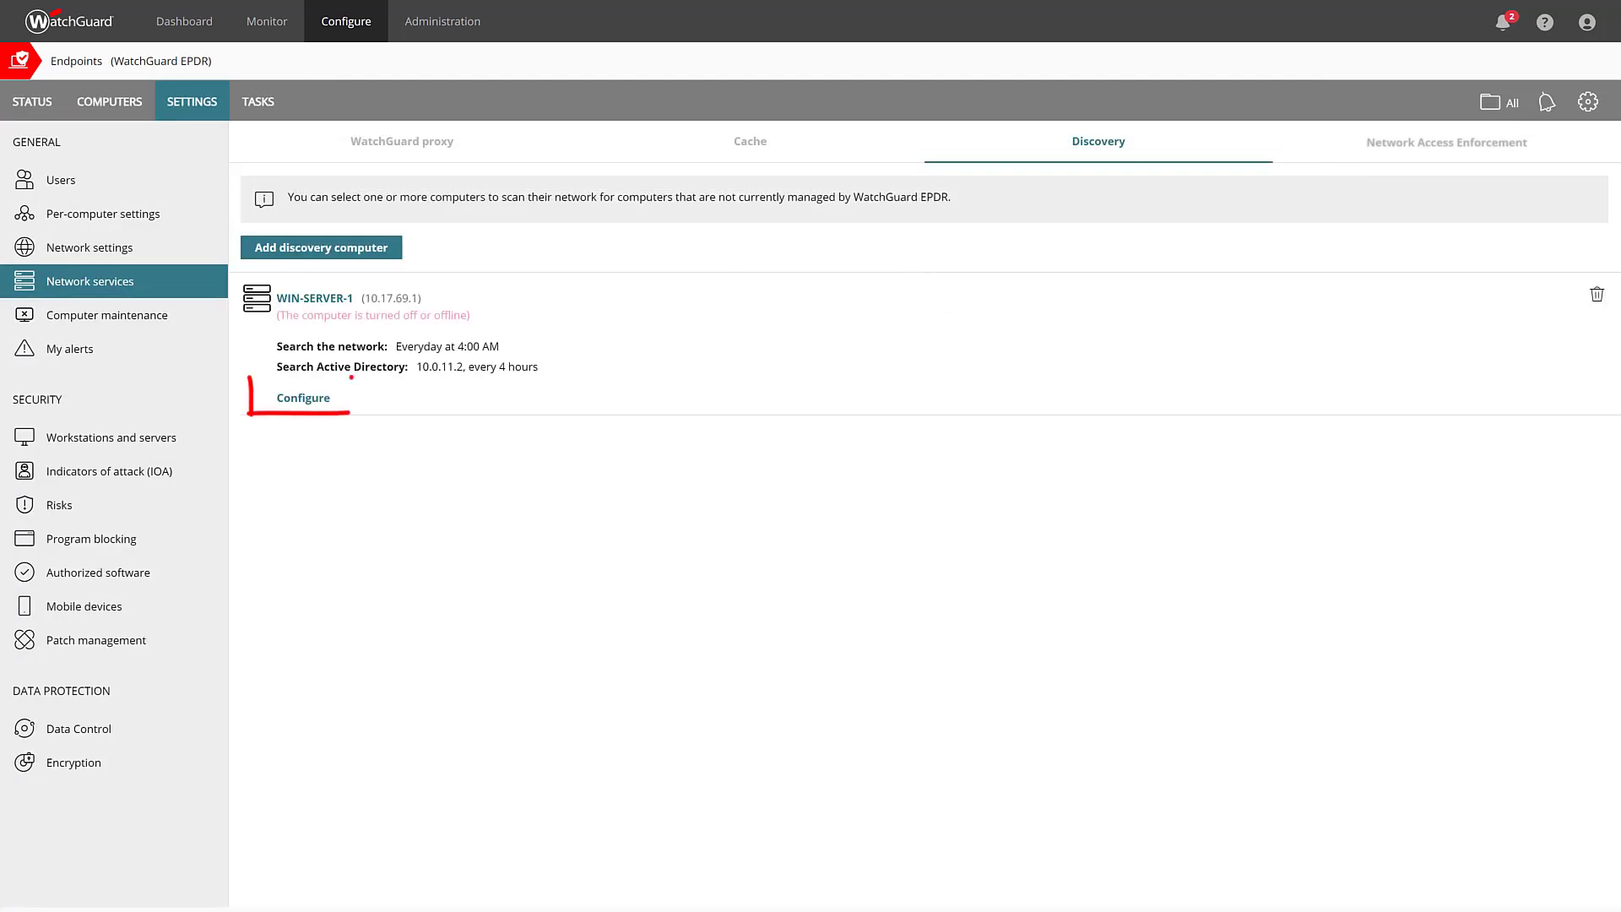
# Step: Review WIN-SERVER-1's discovery and Active Directory server configuration without changes, and view the Network Access Enforcement settings
pyautogui.click(303, 398)
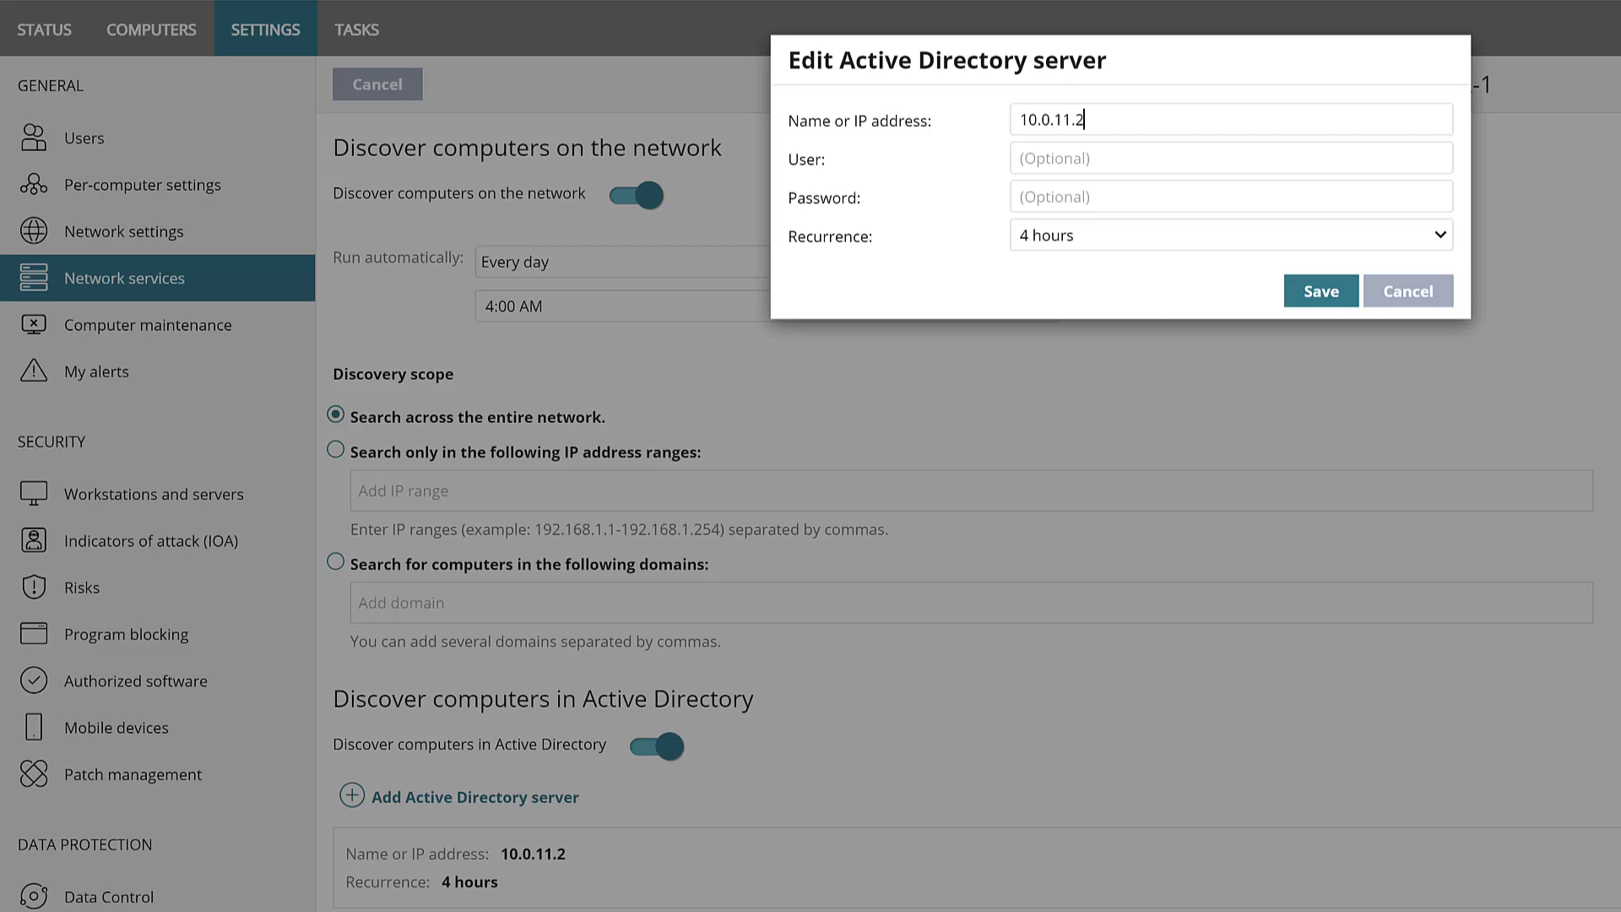
pyautogui.click(1407, 290)
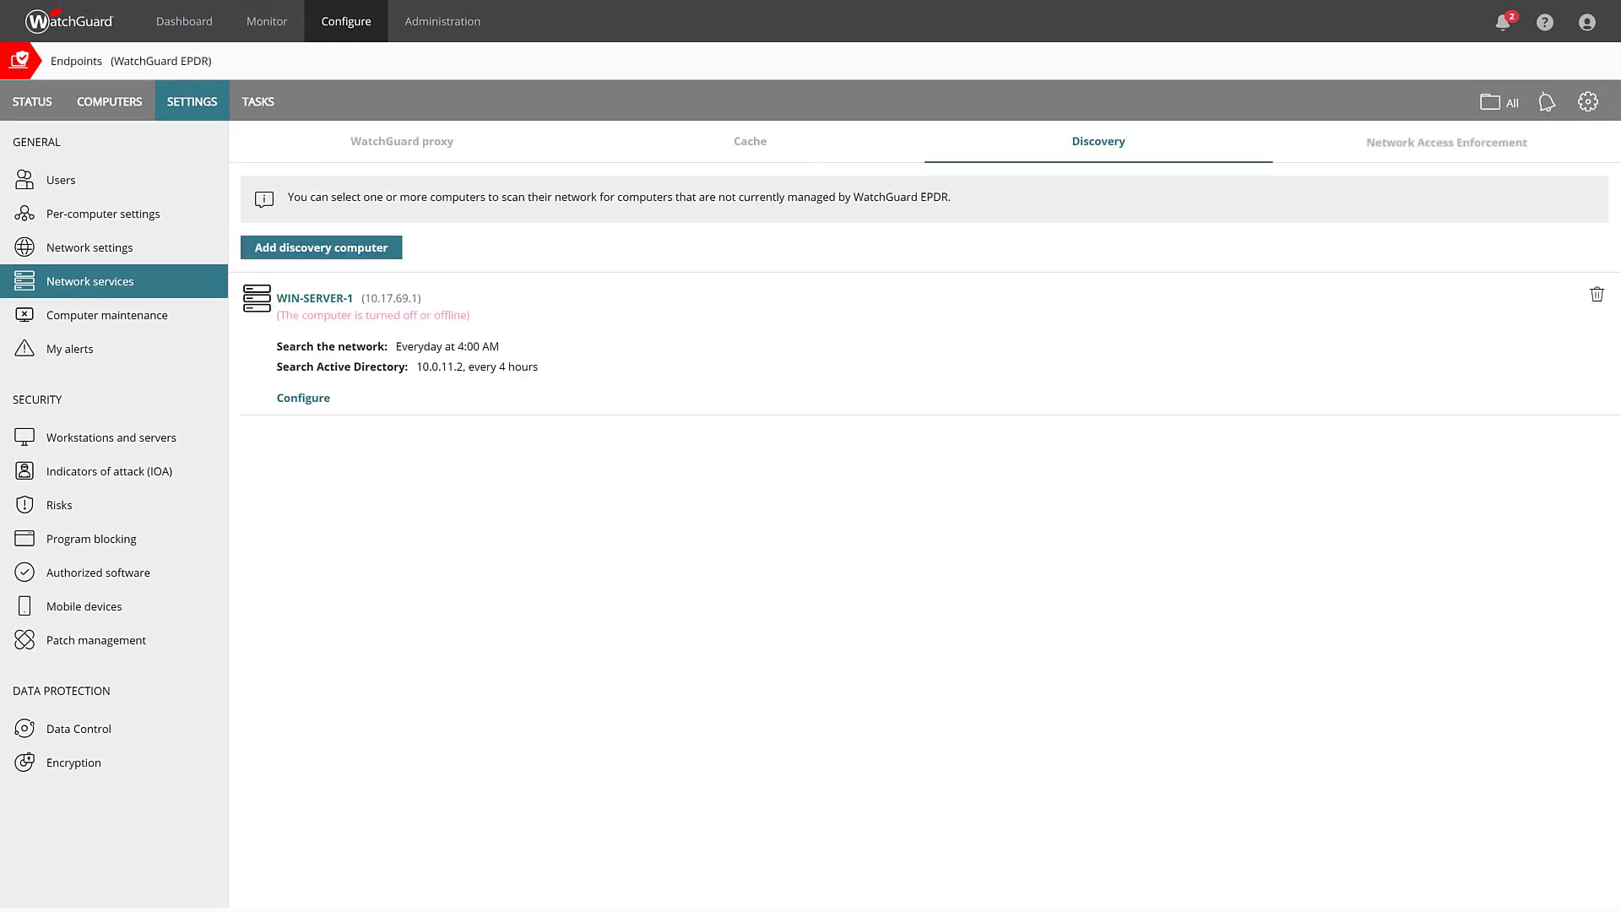
pyautogui.click(1446, 142)
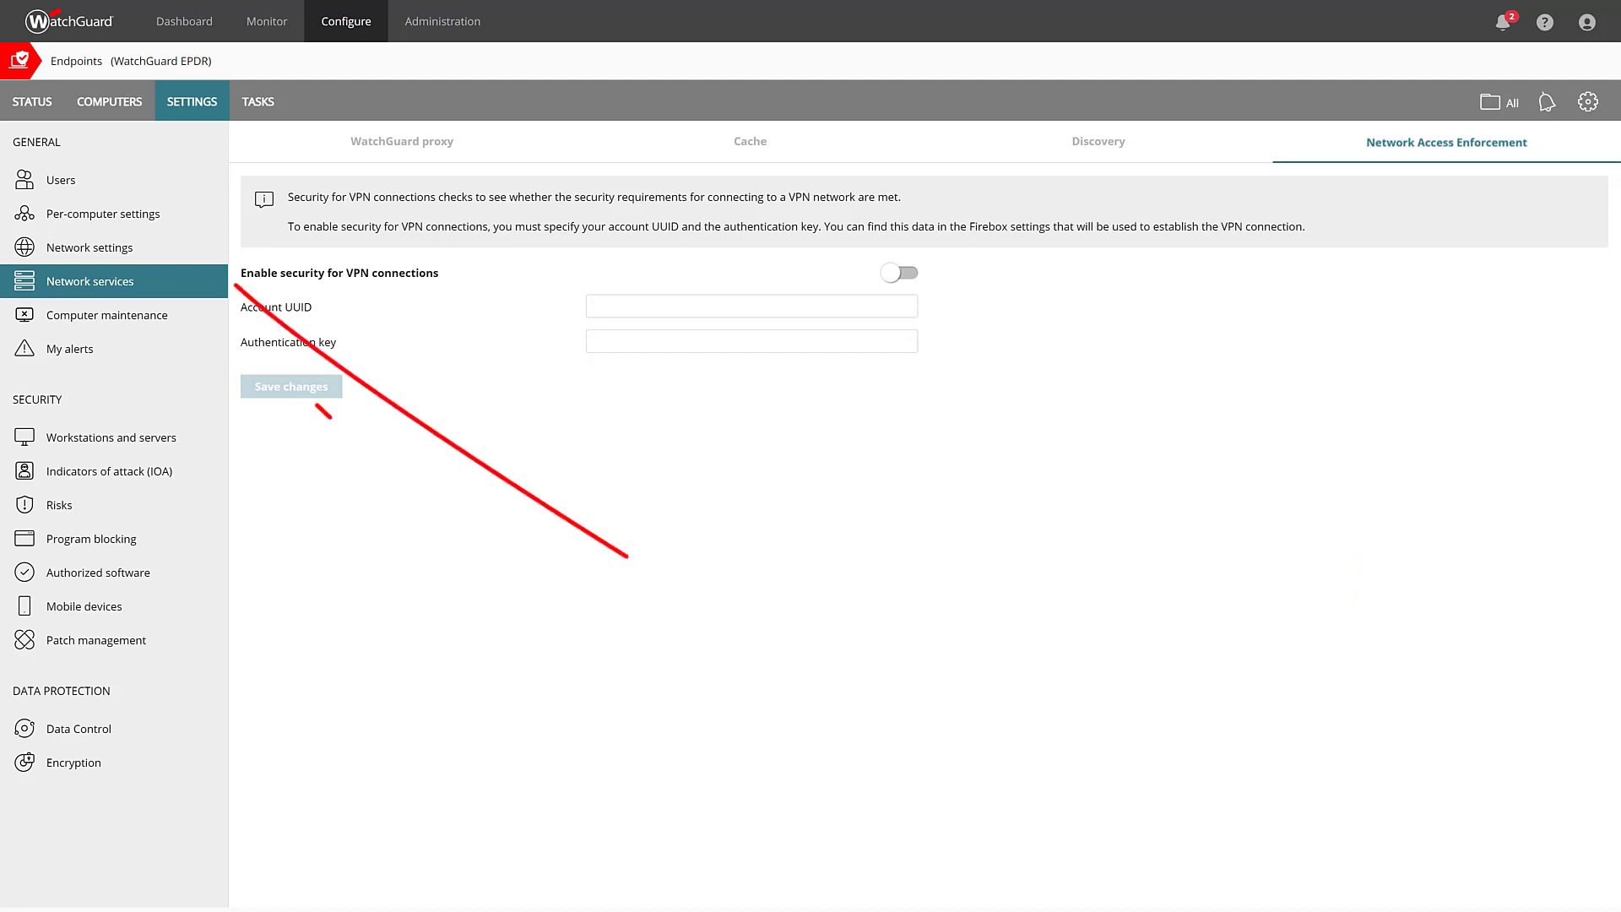
# Step: Duplicate the default network settings under the name Example, keeping English as the protection language
pyautogui.click(93, 247)
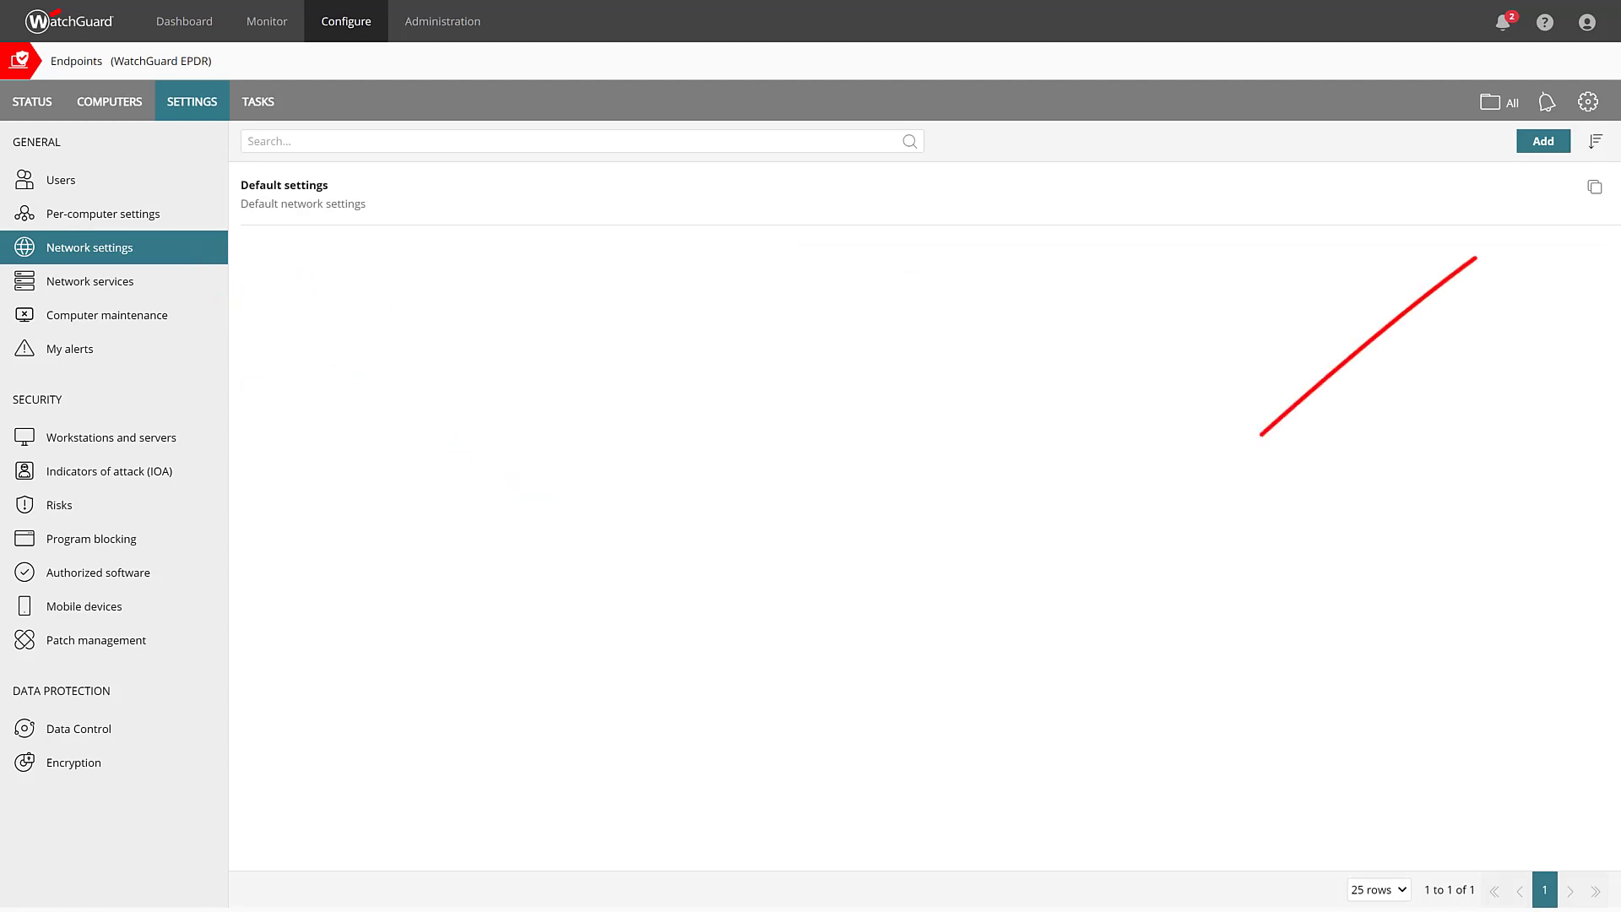
pyautogui.click(1595, 187)
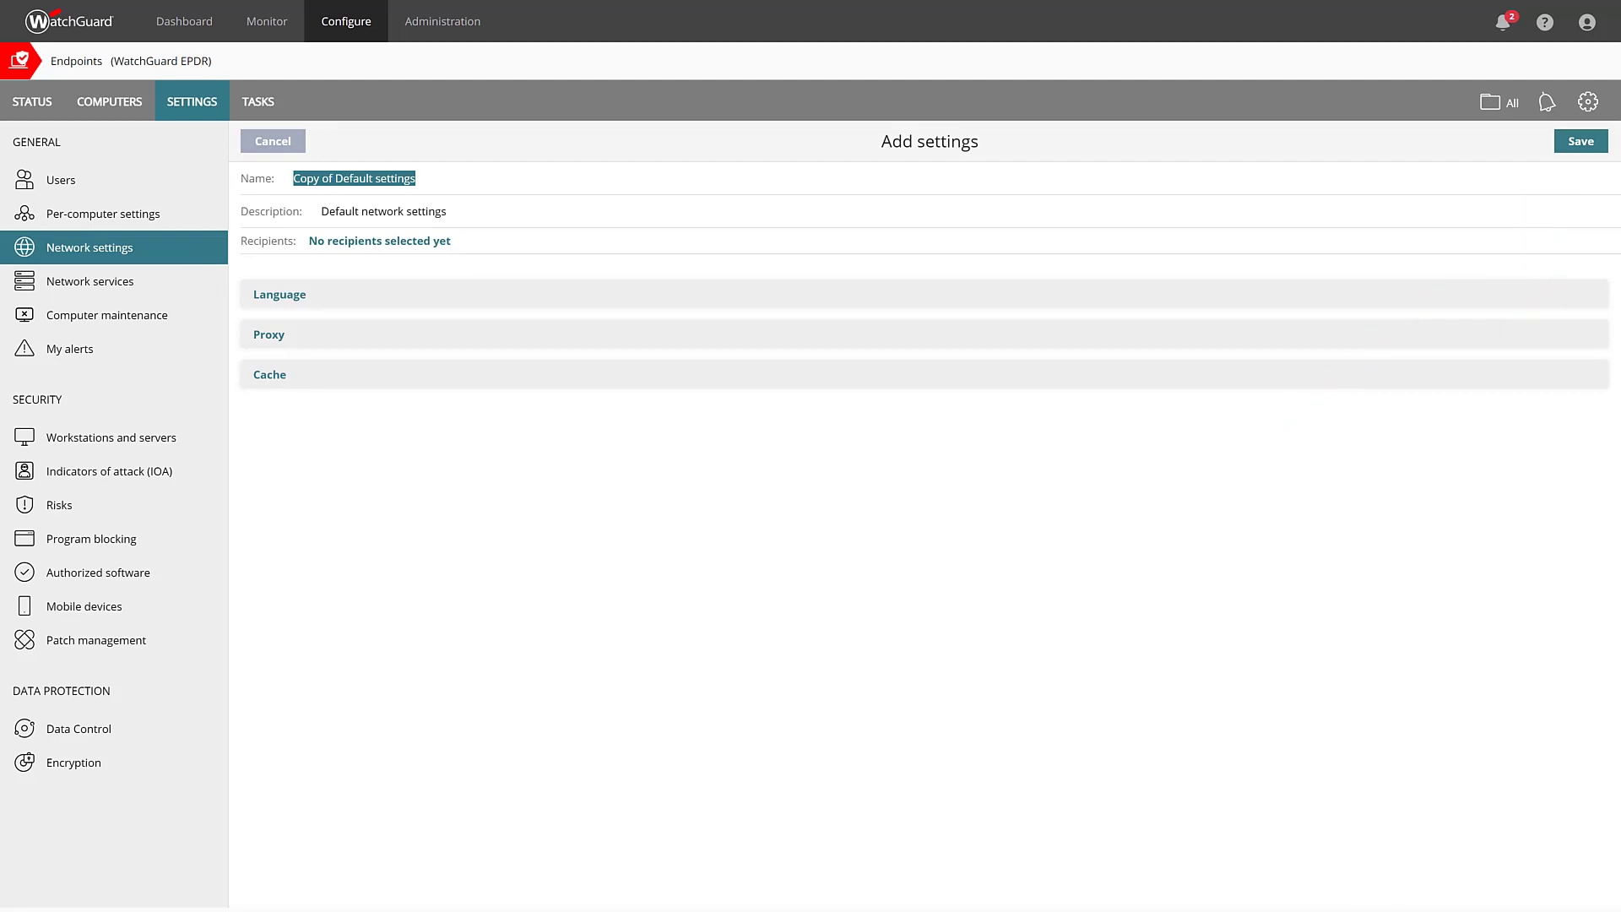
pyautogui.write('Example')
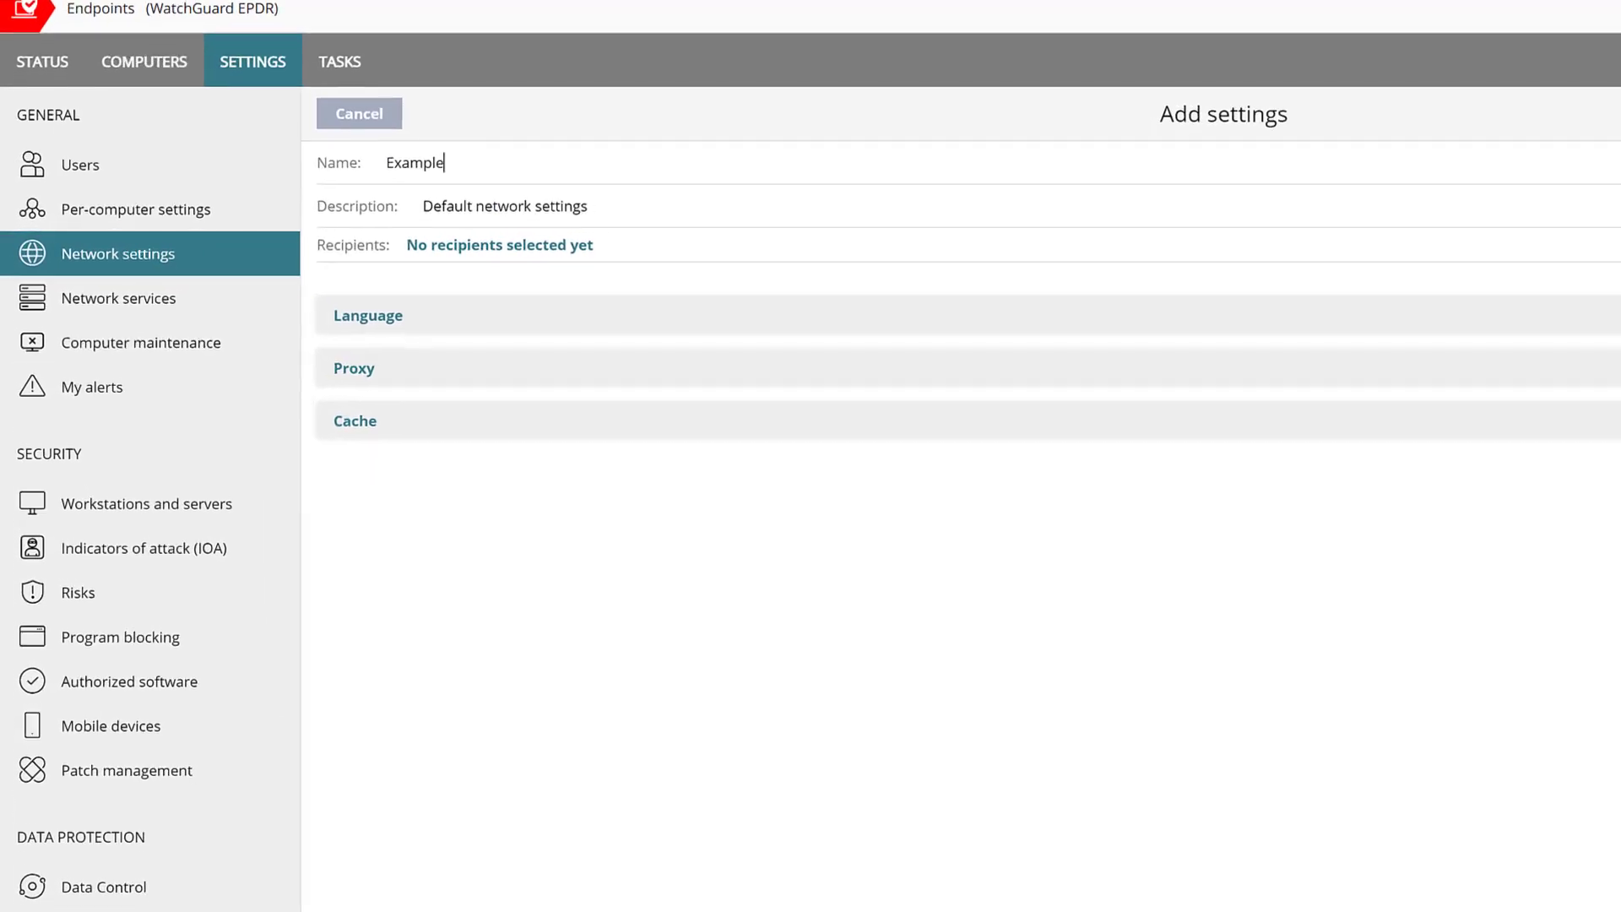
pyautogui.click(415, 326)
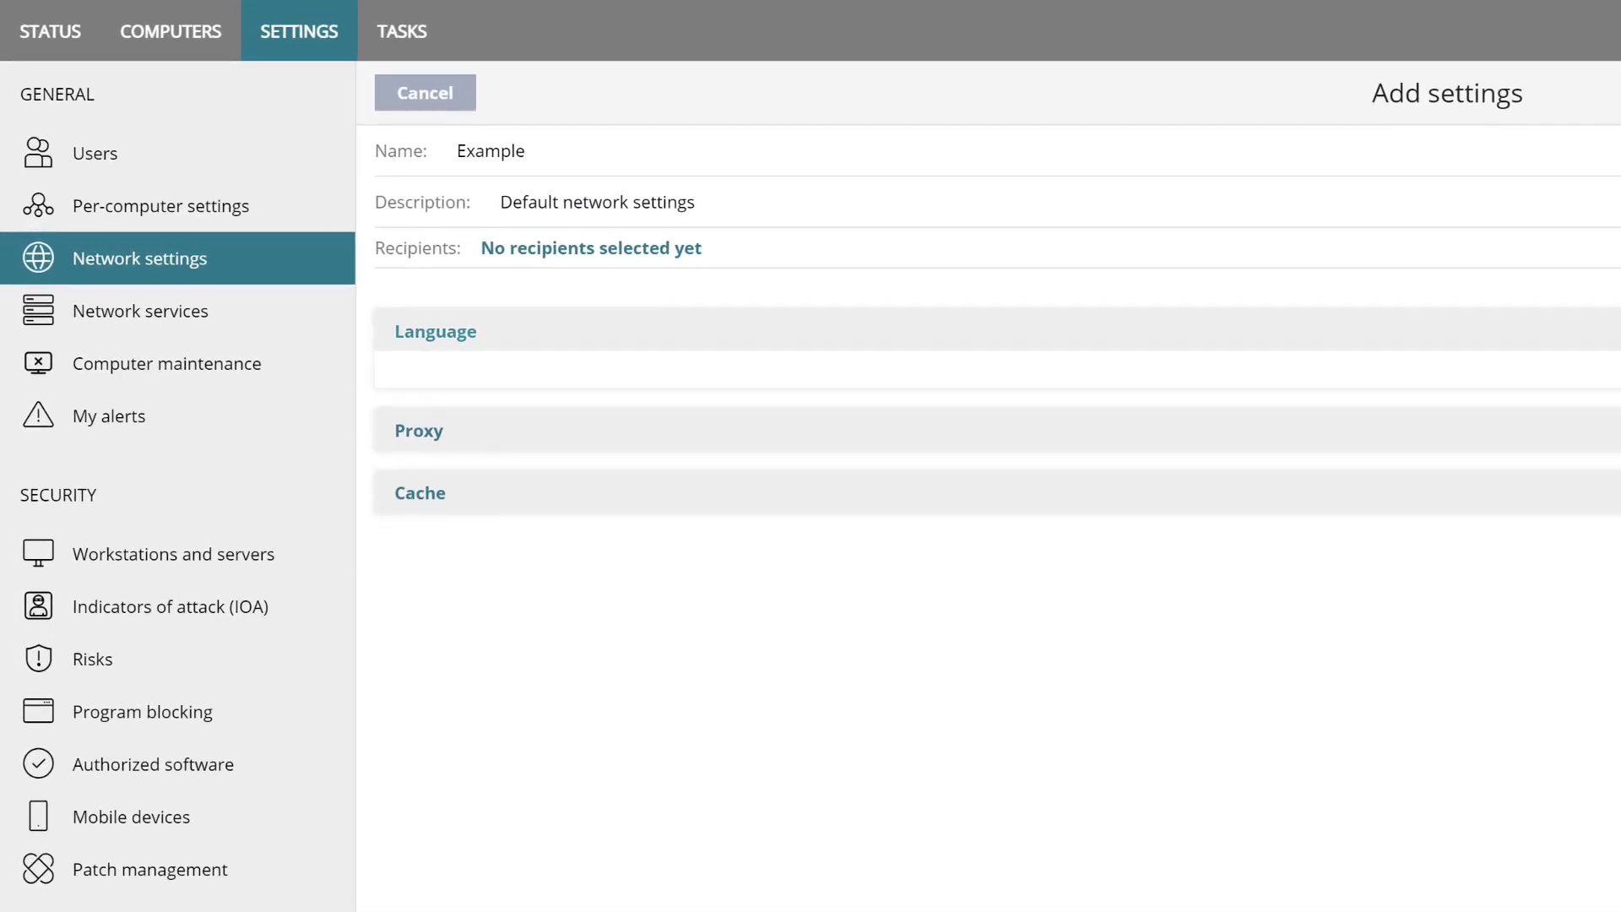
pyautogui.click(708, 400)
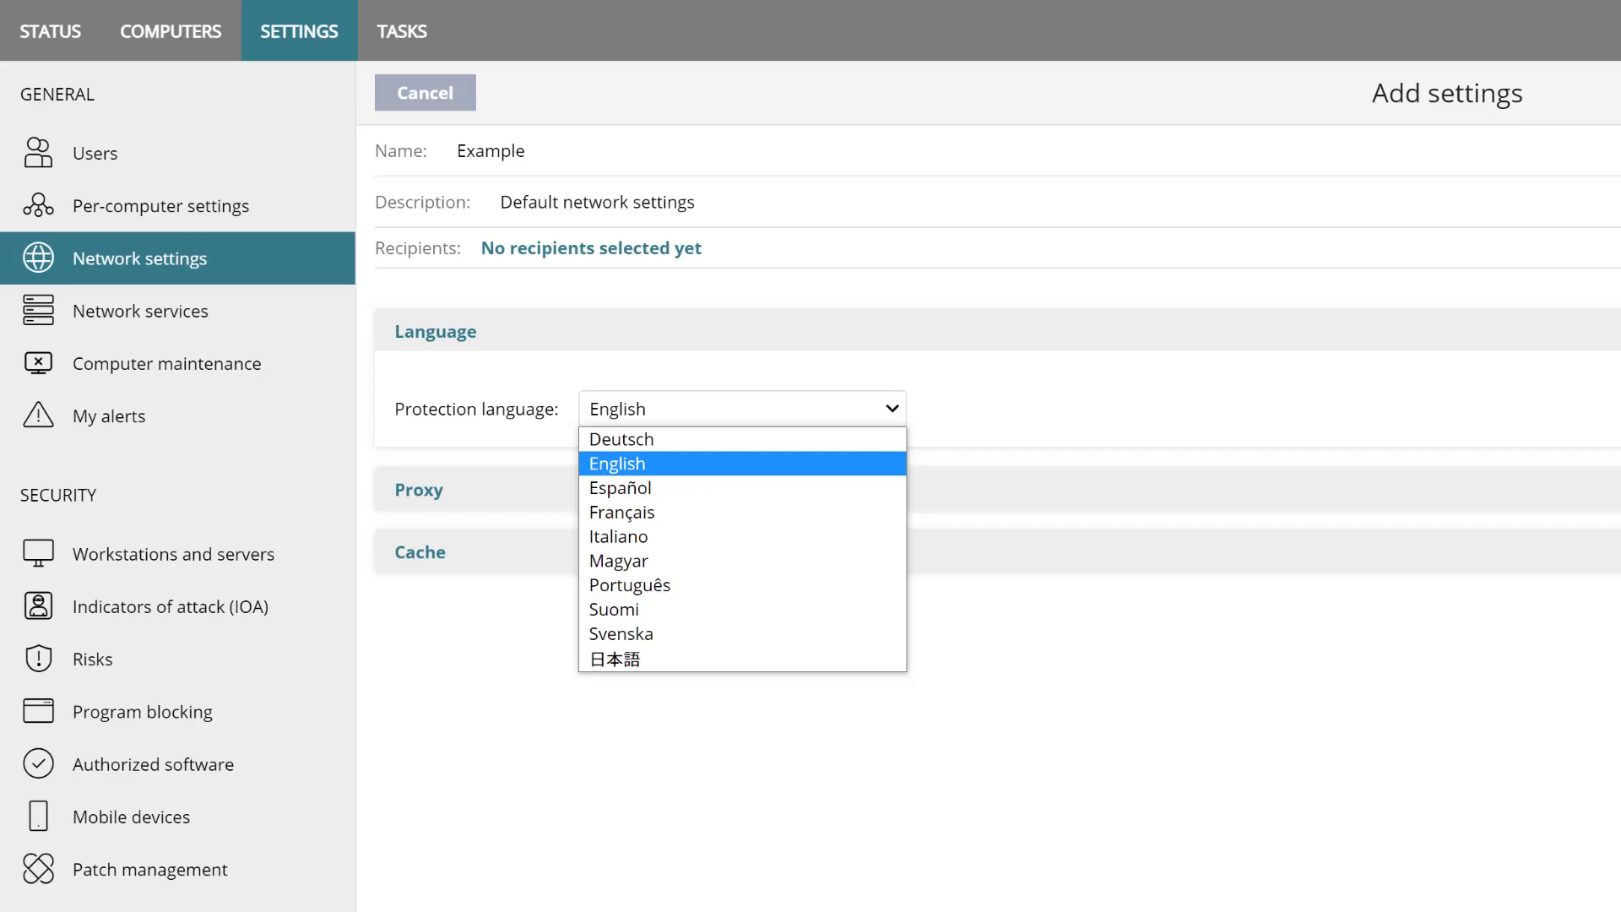
pyautogui.press('Escape')
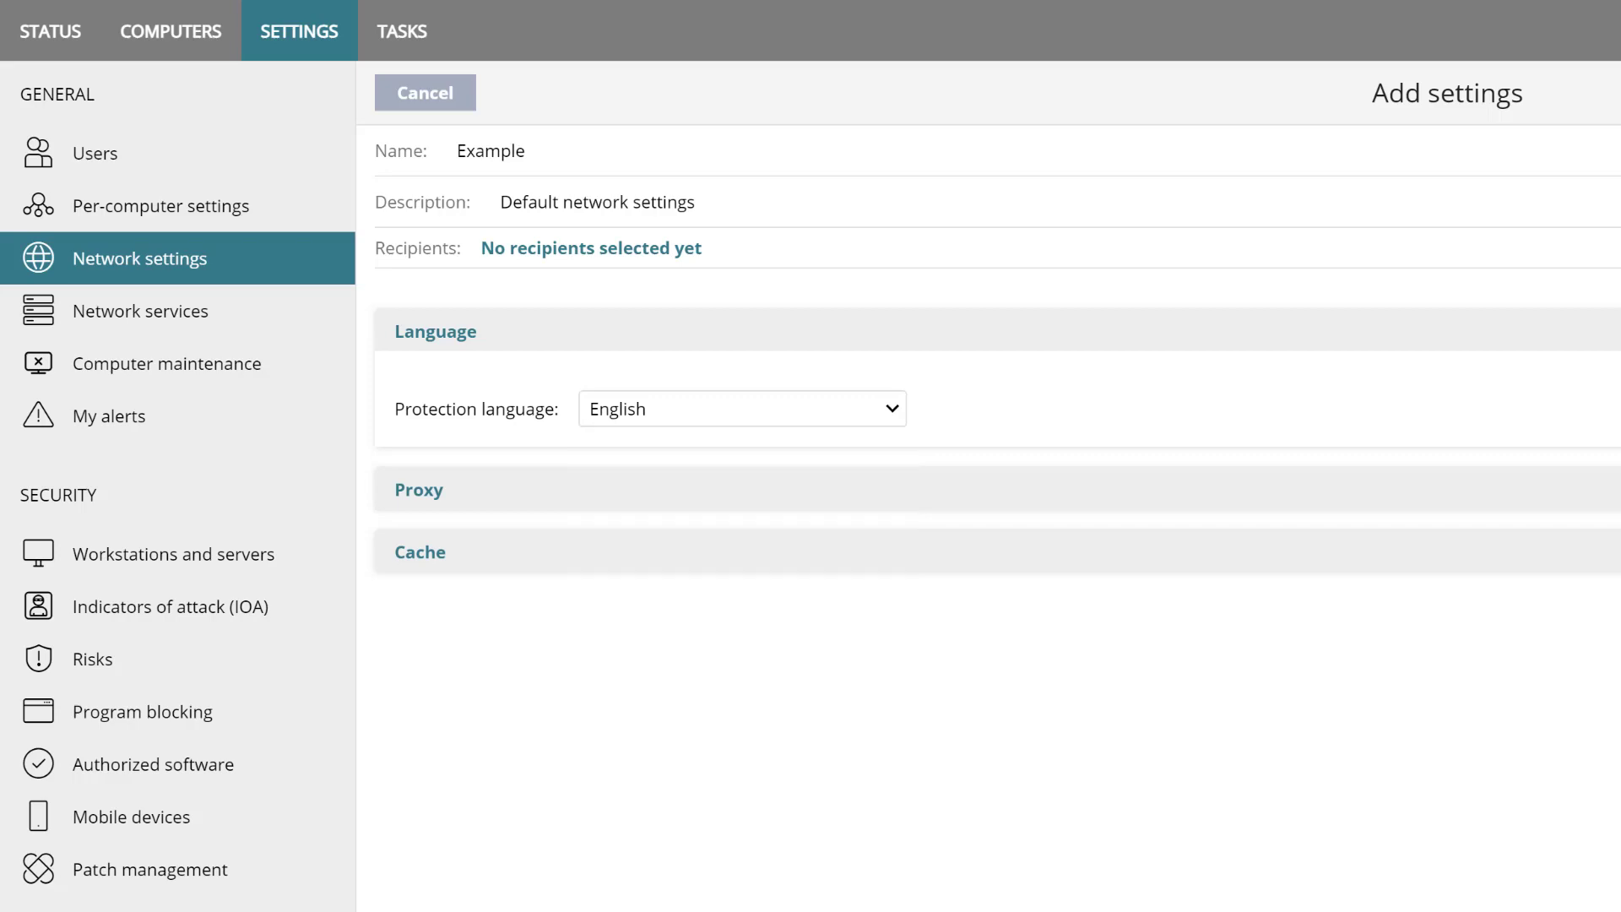
# Step: Add WIN-SERVER-1 as a WatchGuard EPDR proxy in the Example network settings
pyautogui.click(1047, 491)
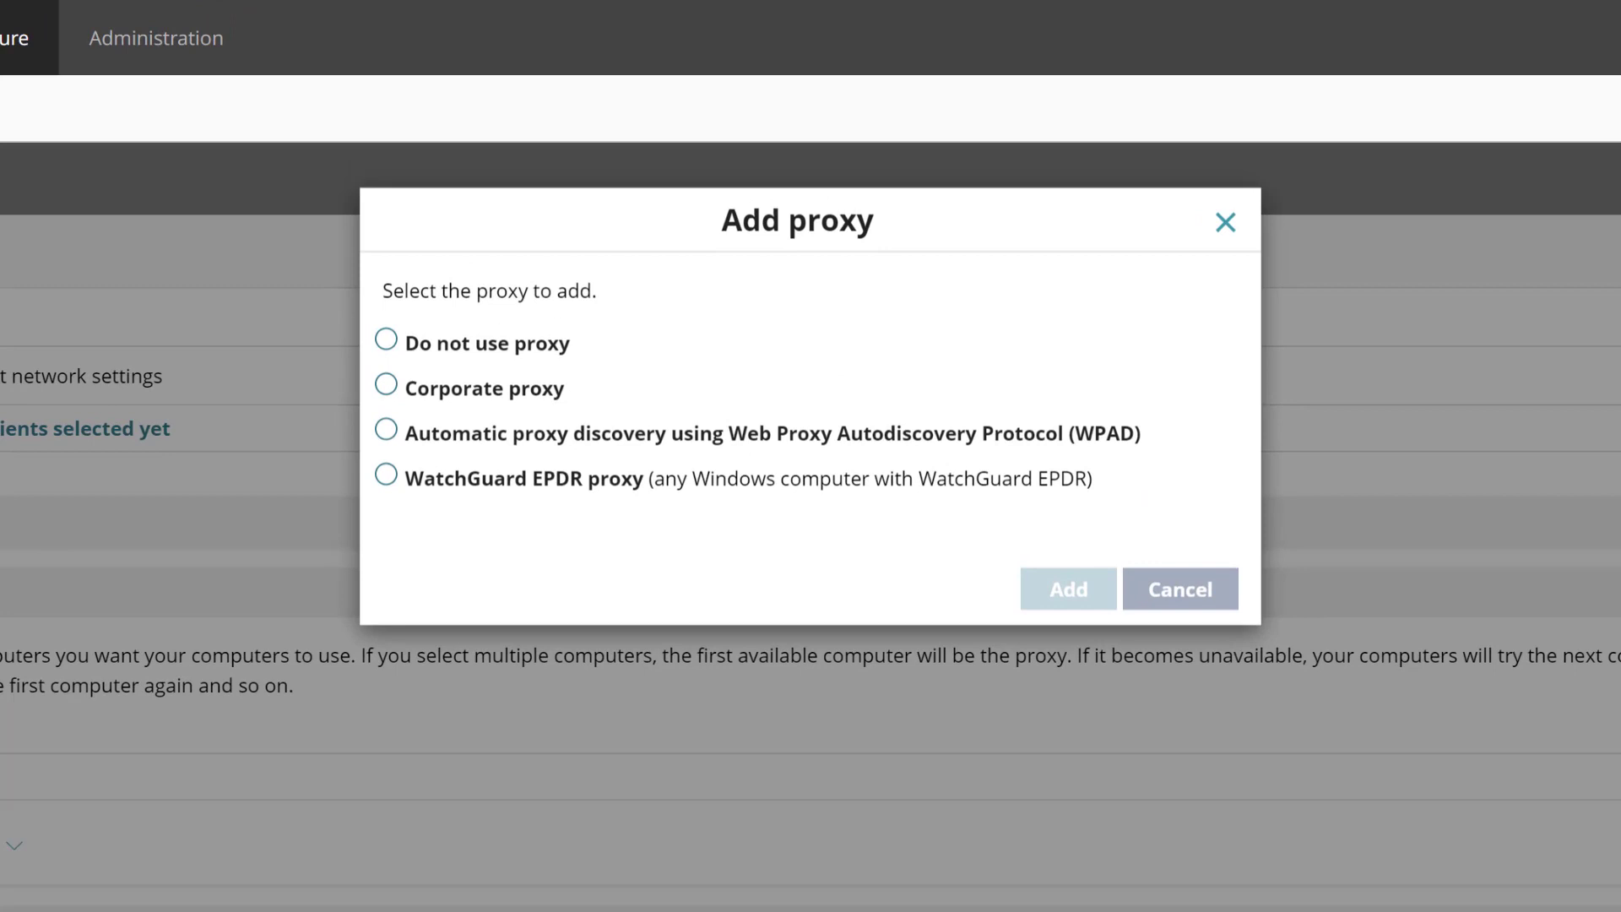
pyautogui.click(386, 474)
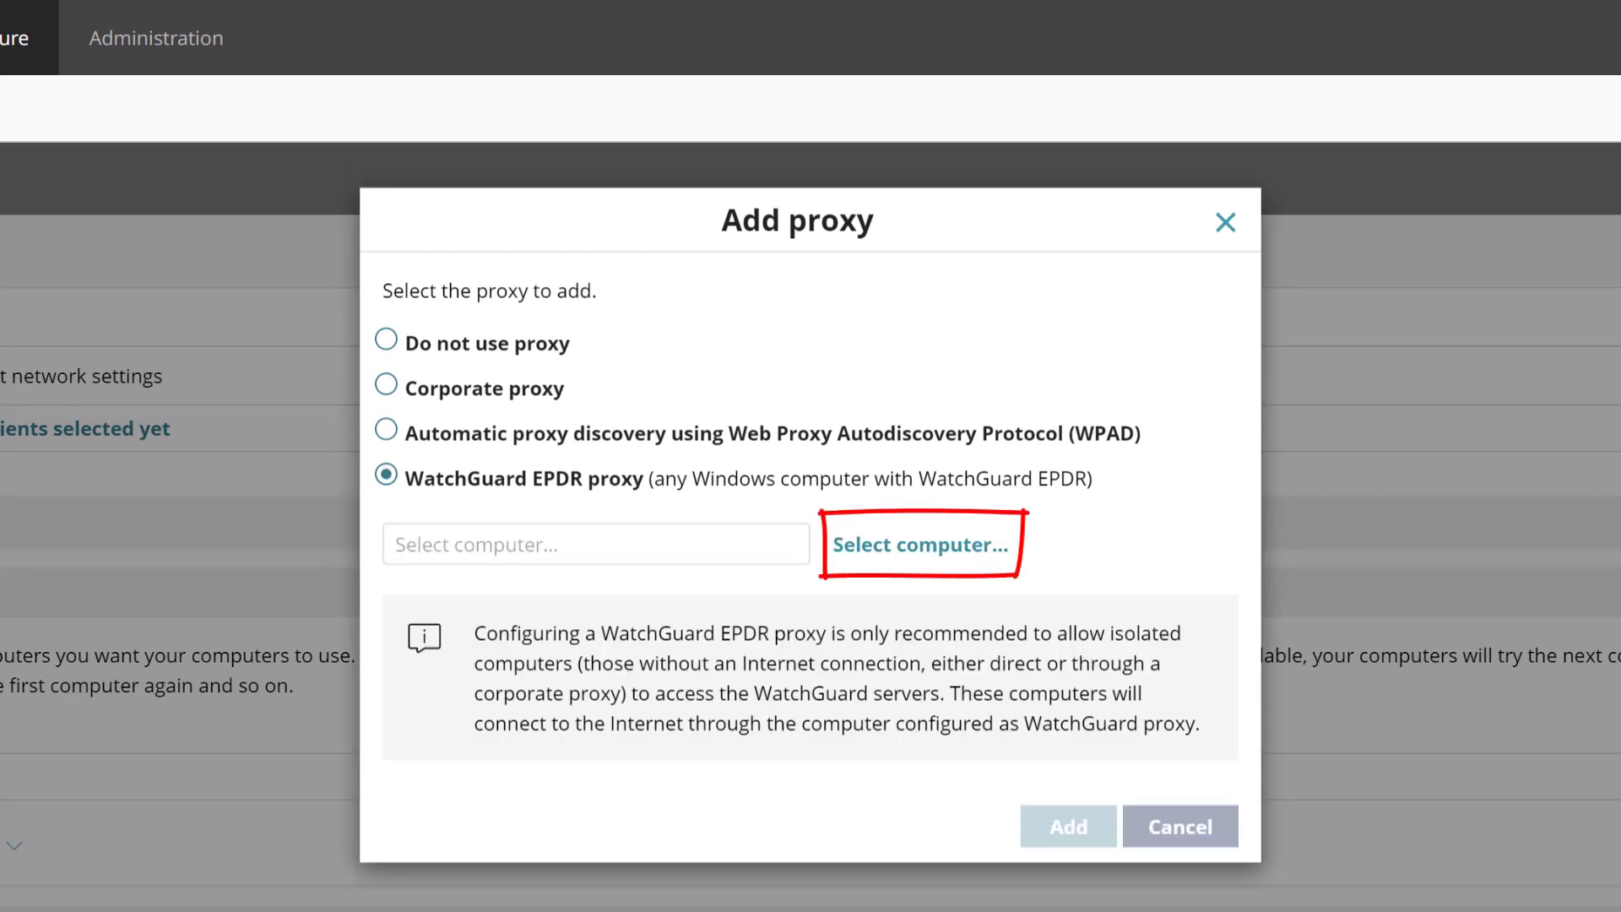
pyautogui.click(920, 545)
pyautogui.click(394, 280)
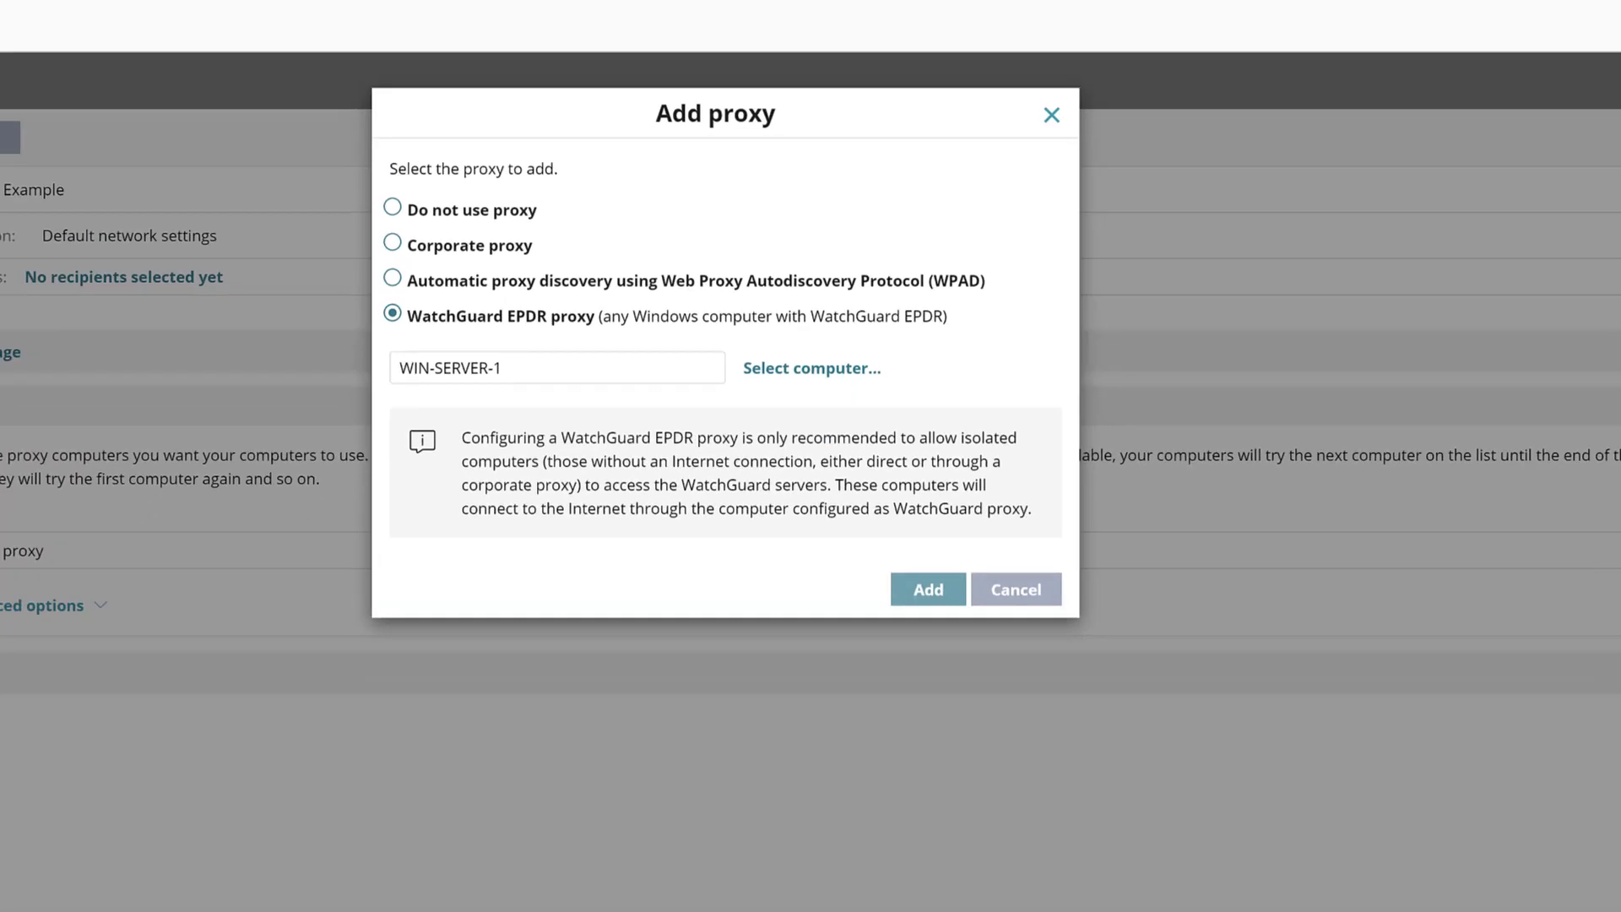
pyautogui.click(928, 589)
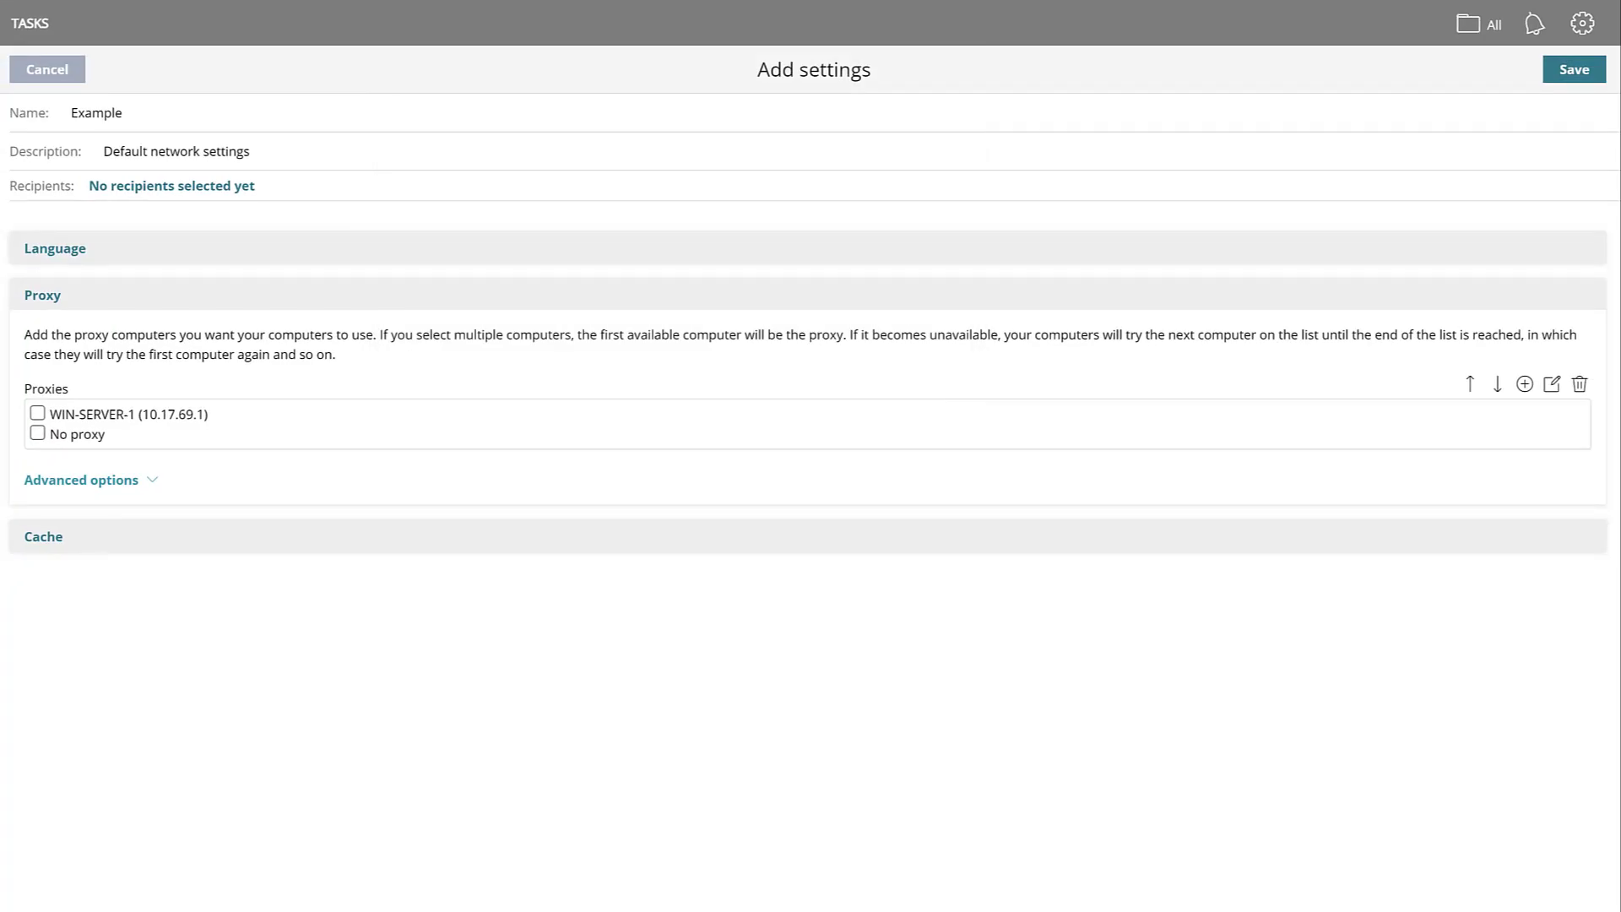
# Step: Assign WIN-SERVER-1 as the specific cache computer for the Example network settings and save the profile
pyautogui.click(43, 537)
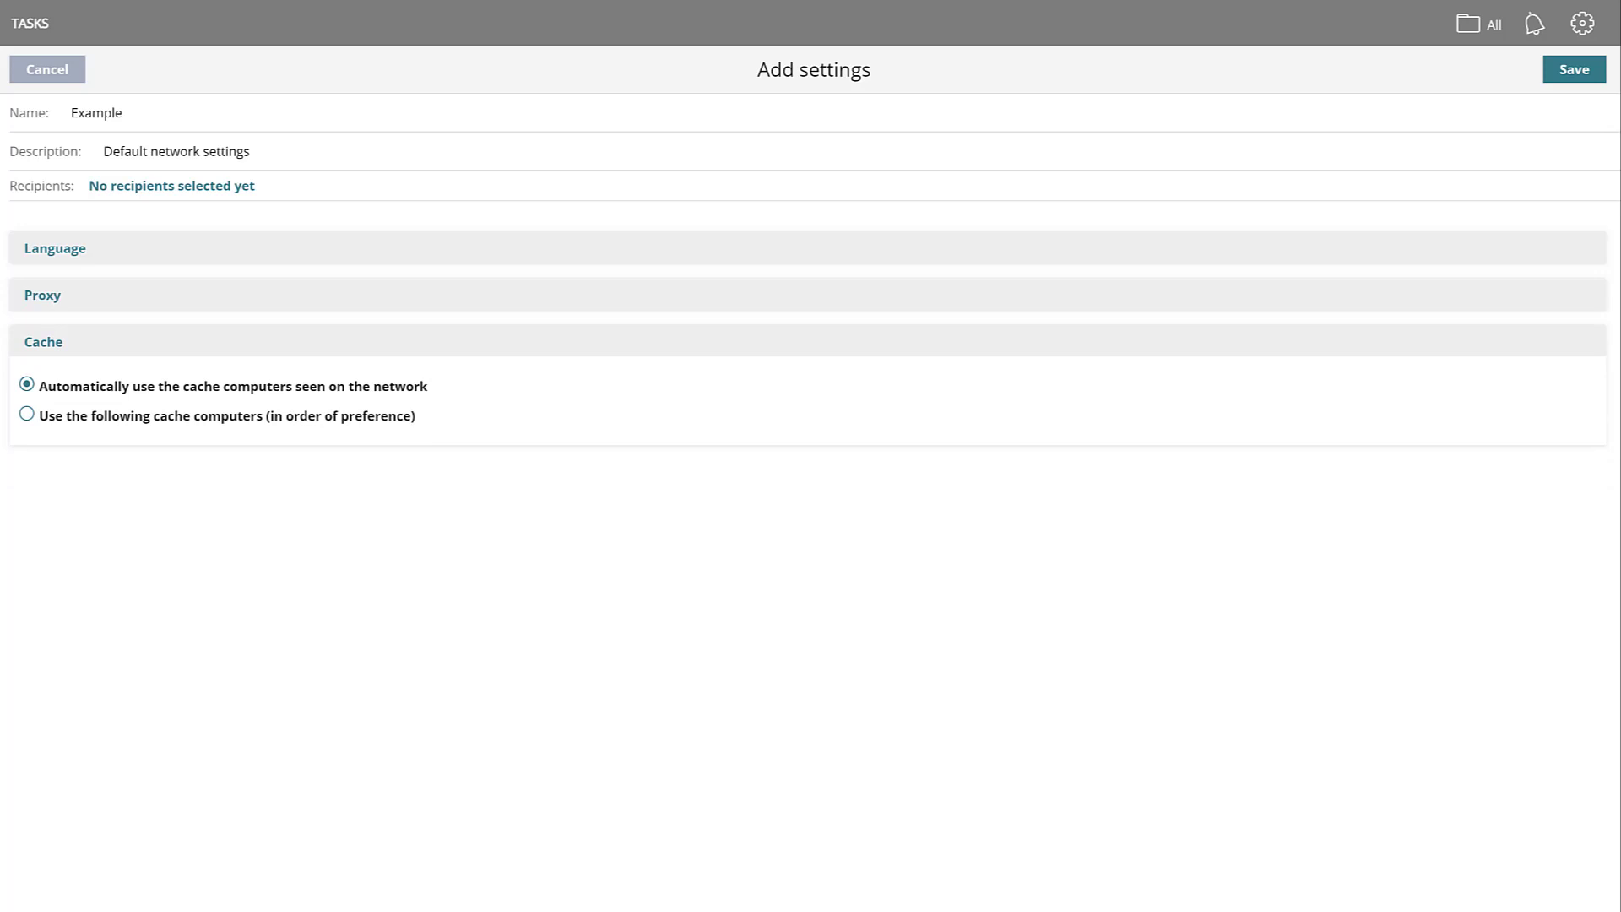
pyautogui.click(27, 414)
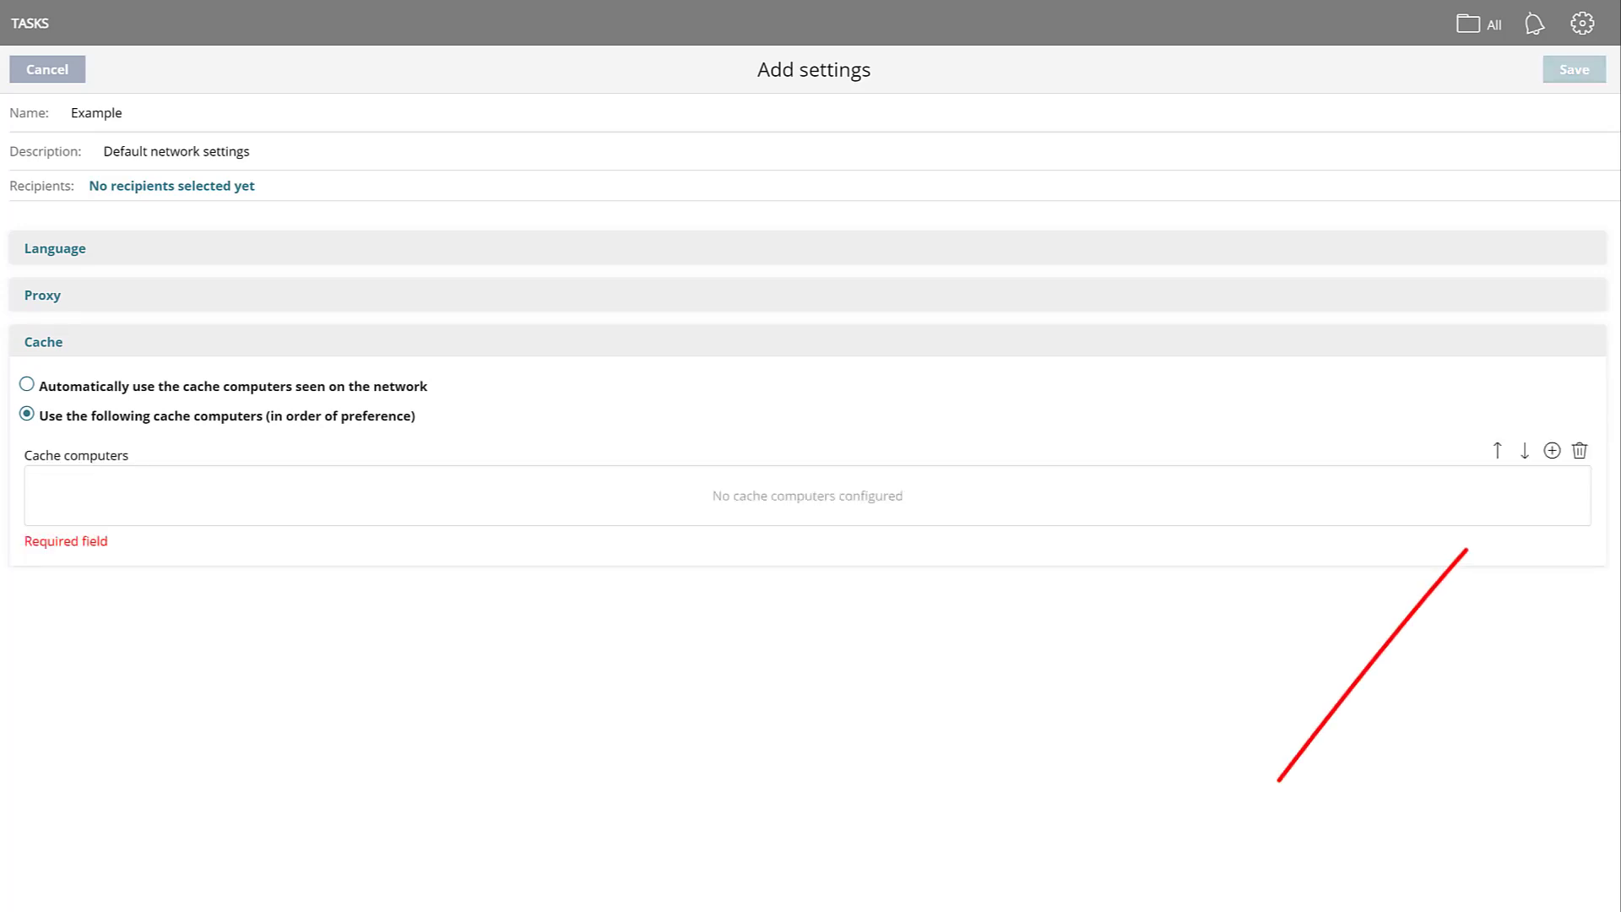
pyautogui.click(1551, 450)
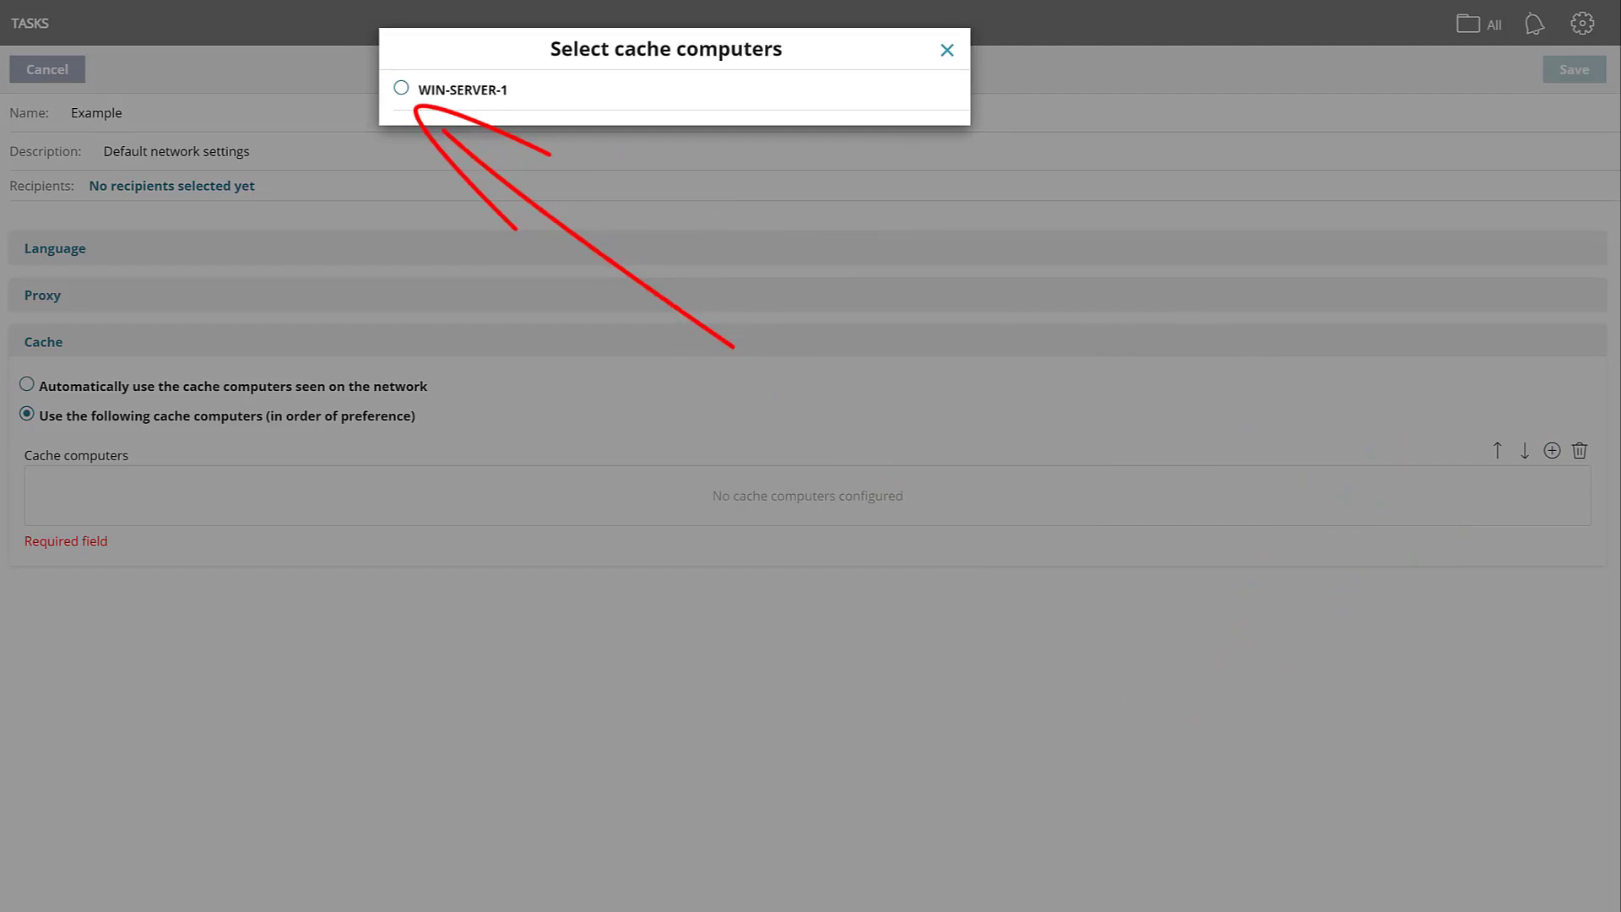
pyautogui.click(401, 87)
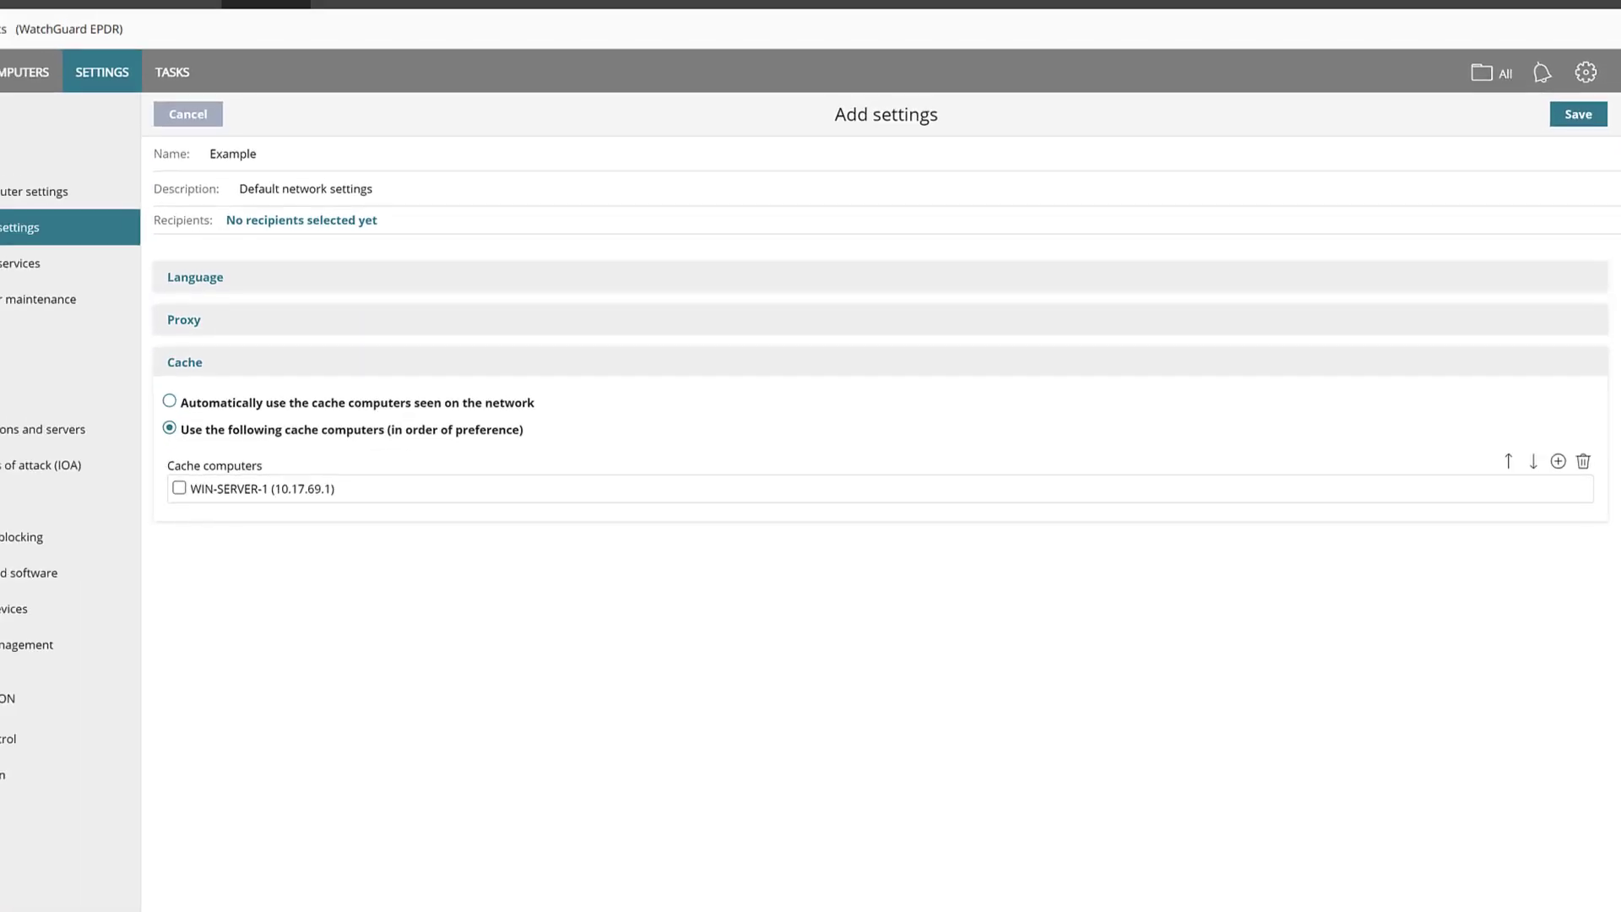
pyautogui.click(1580, 141)
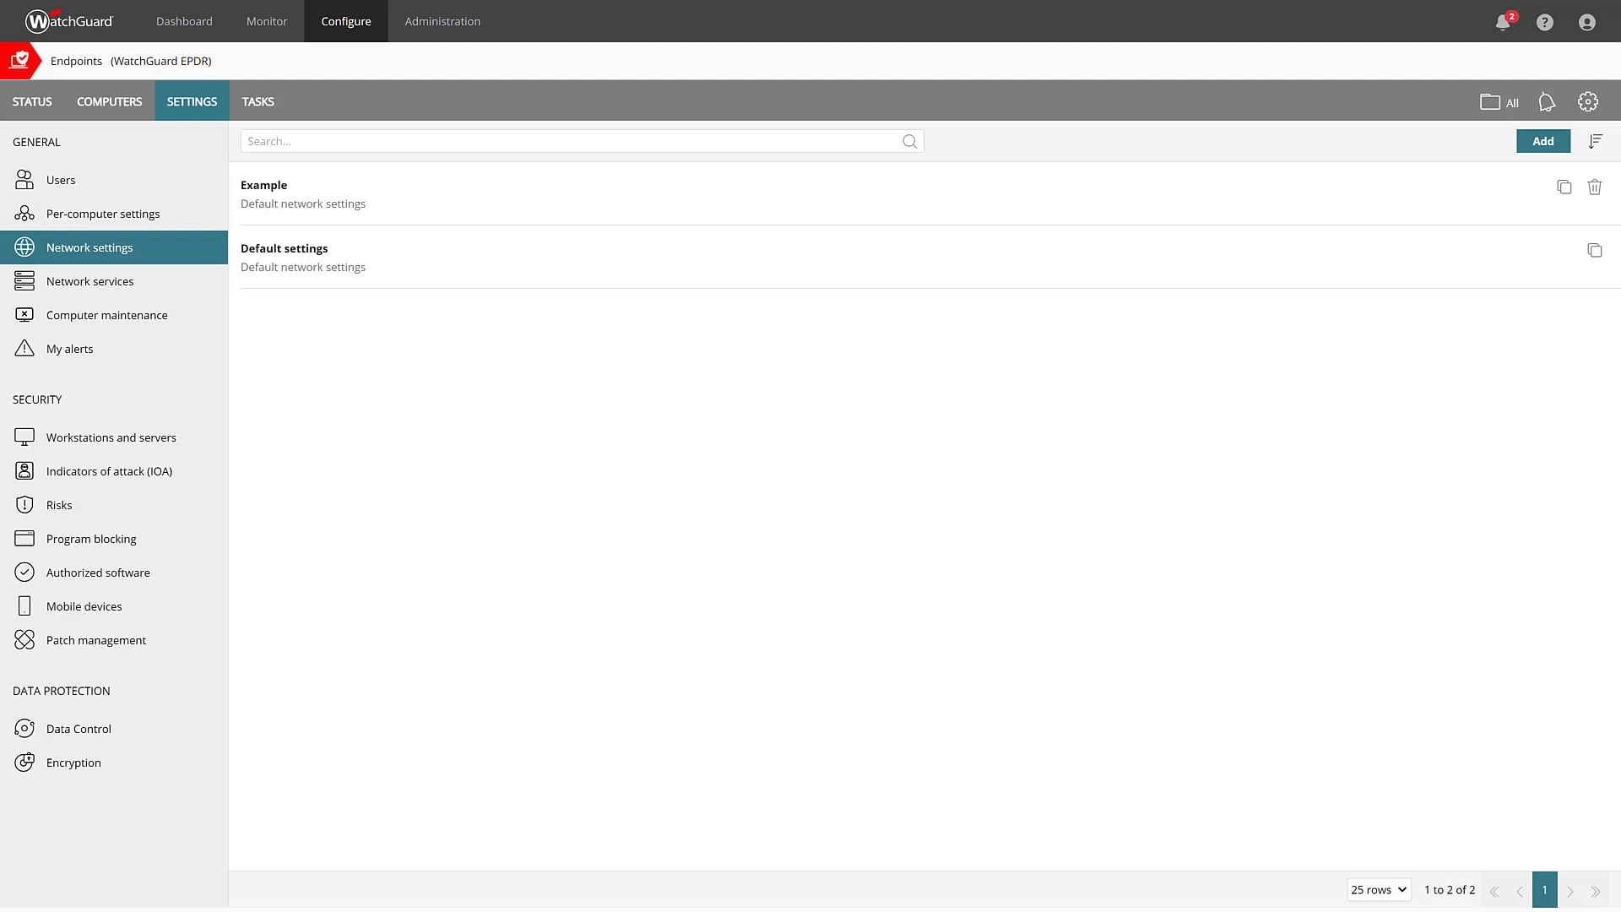
# Step: Enable automatic deletion of computers in the computer maintenance settings, using the filter "Disconnected for more than a month"
pyautogui.click(110, 315)
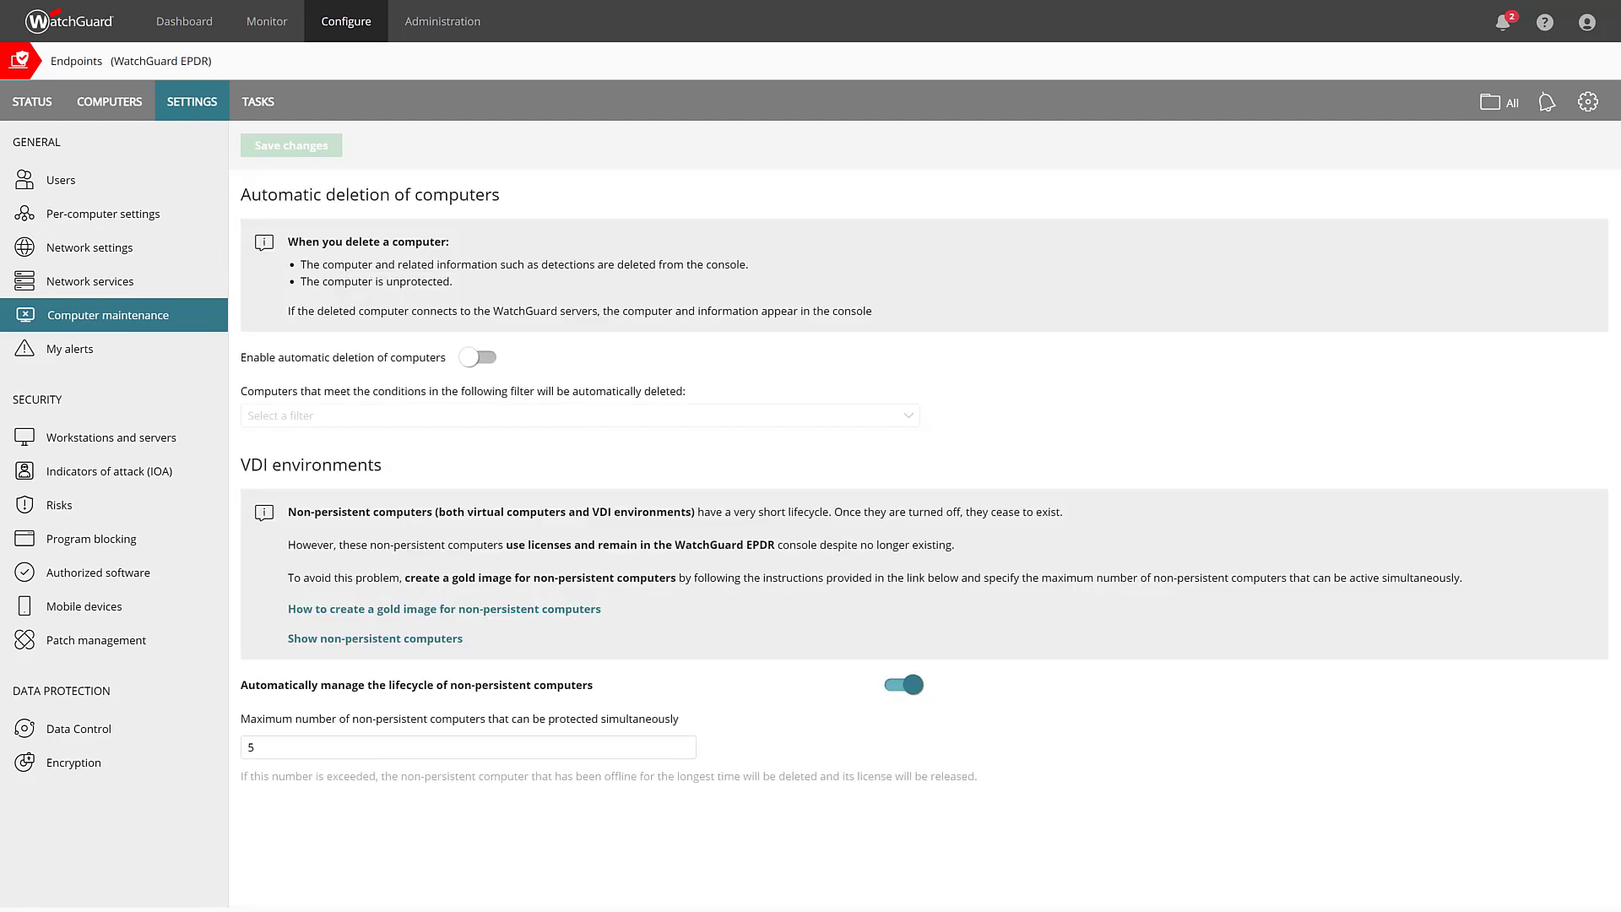
pyautogui.click(479, 357)
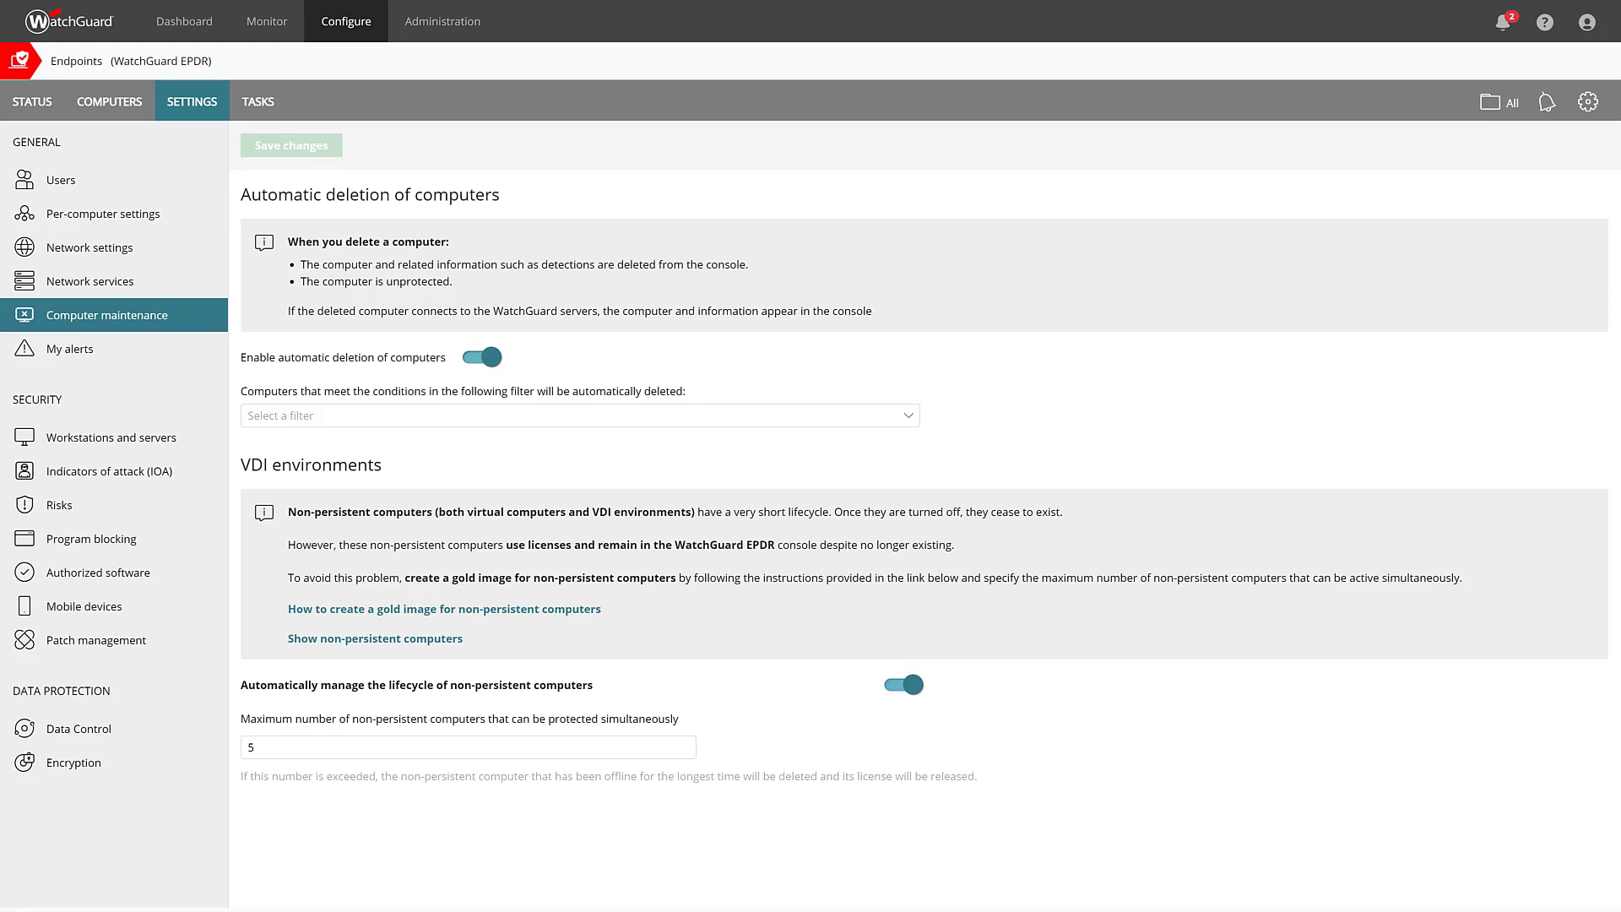
pyautogui.click(908, 416)
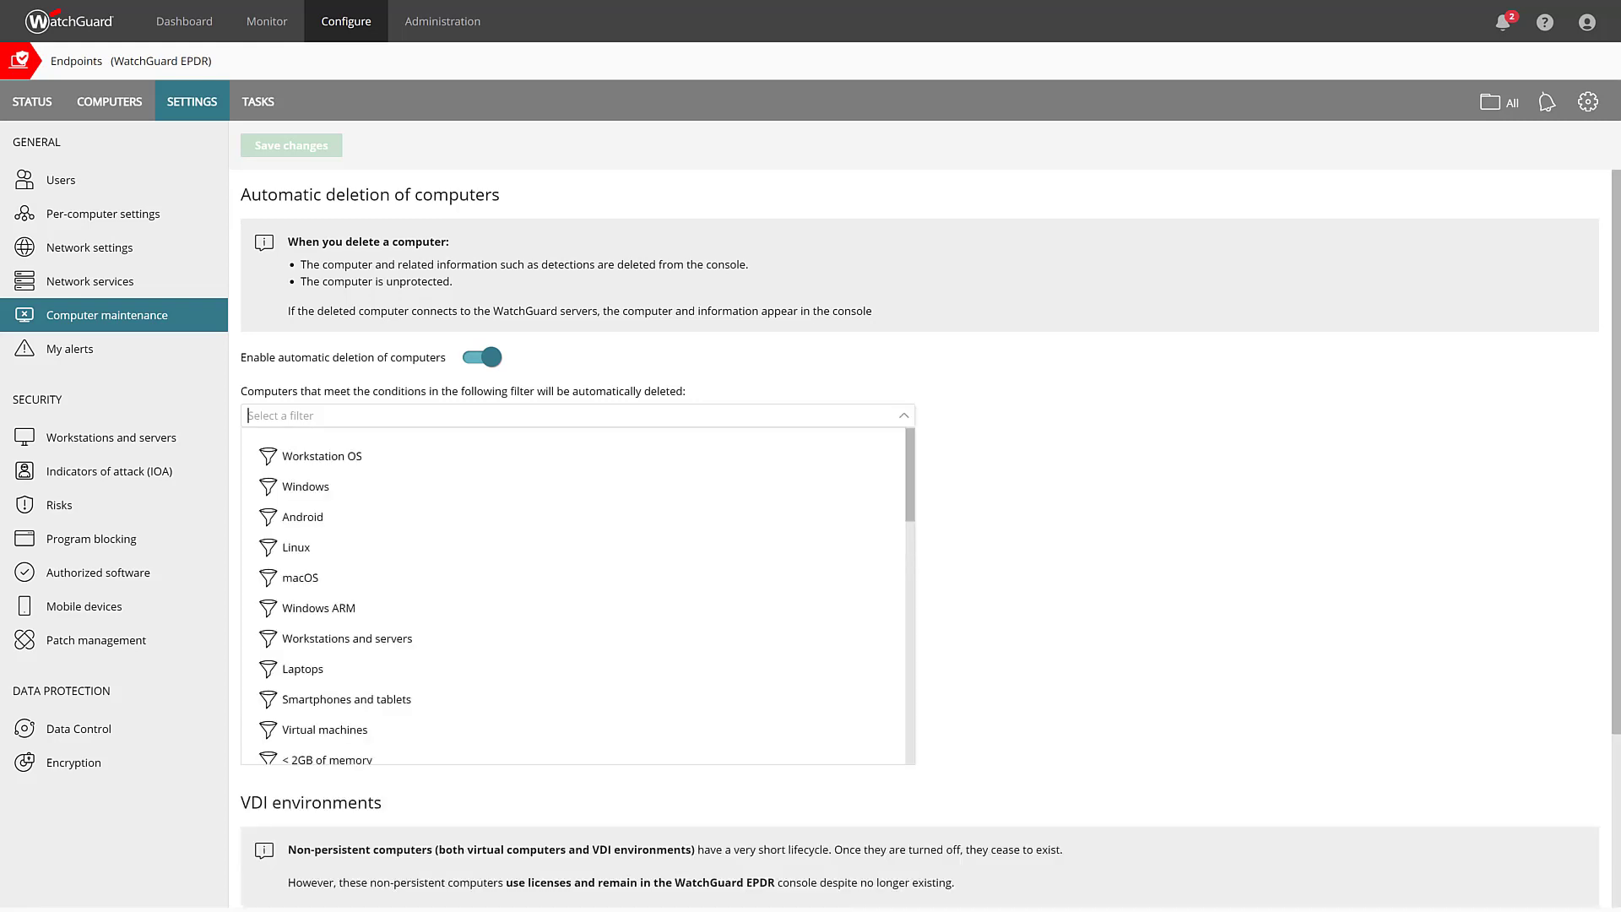
pyautogui.scroll(-10, 574, 595)
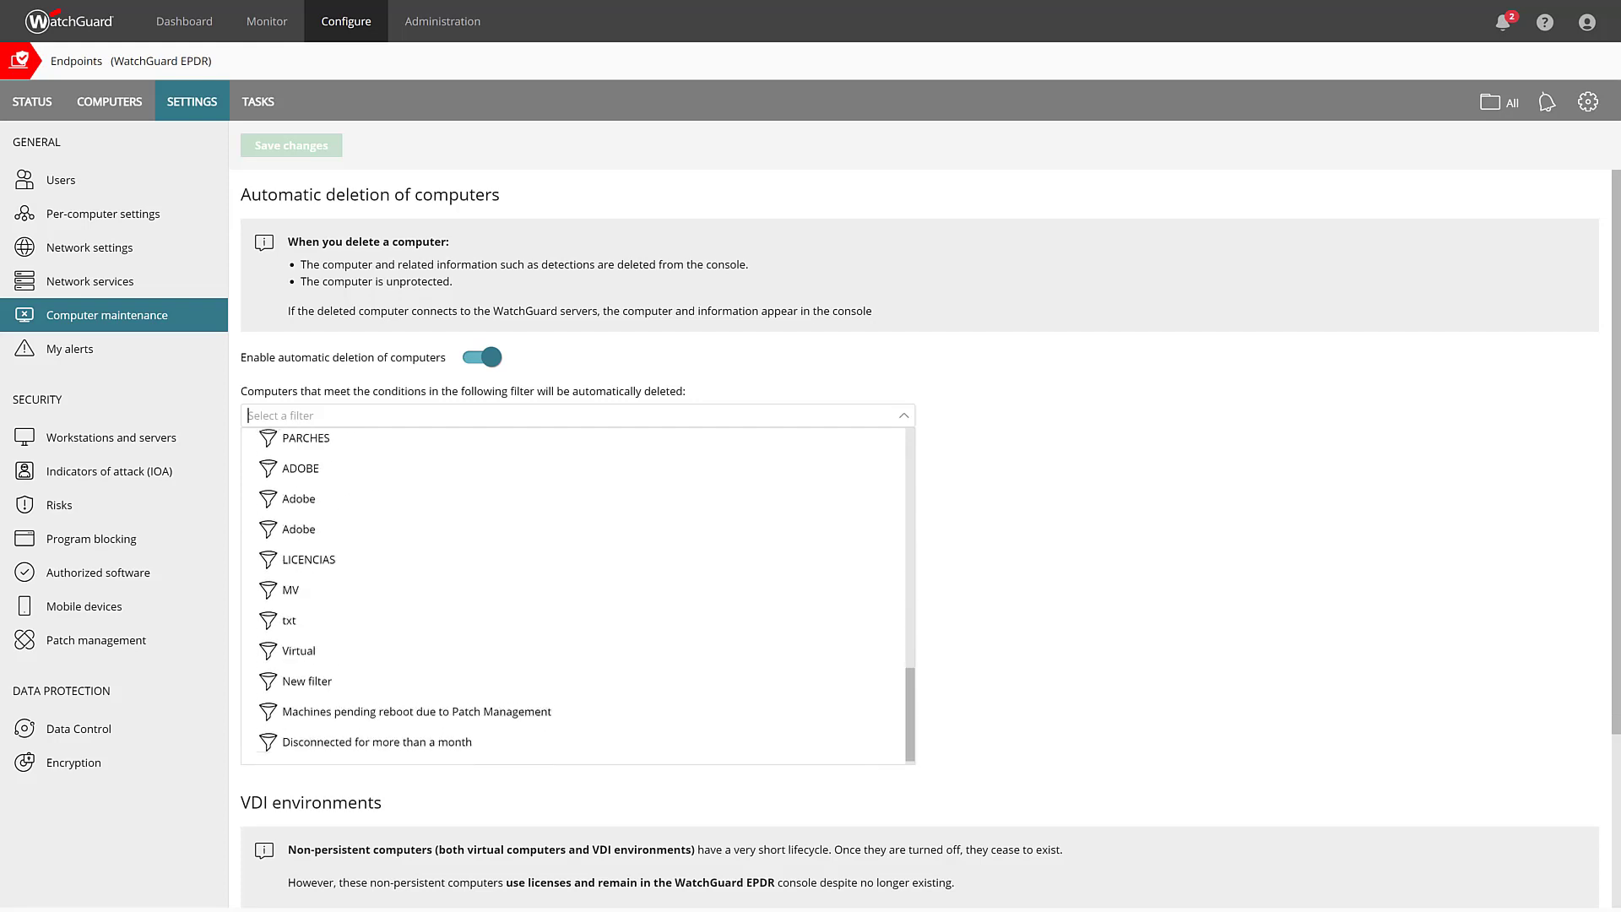
pyautogui.click(376, 737)
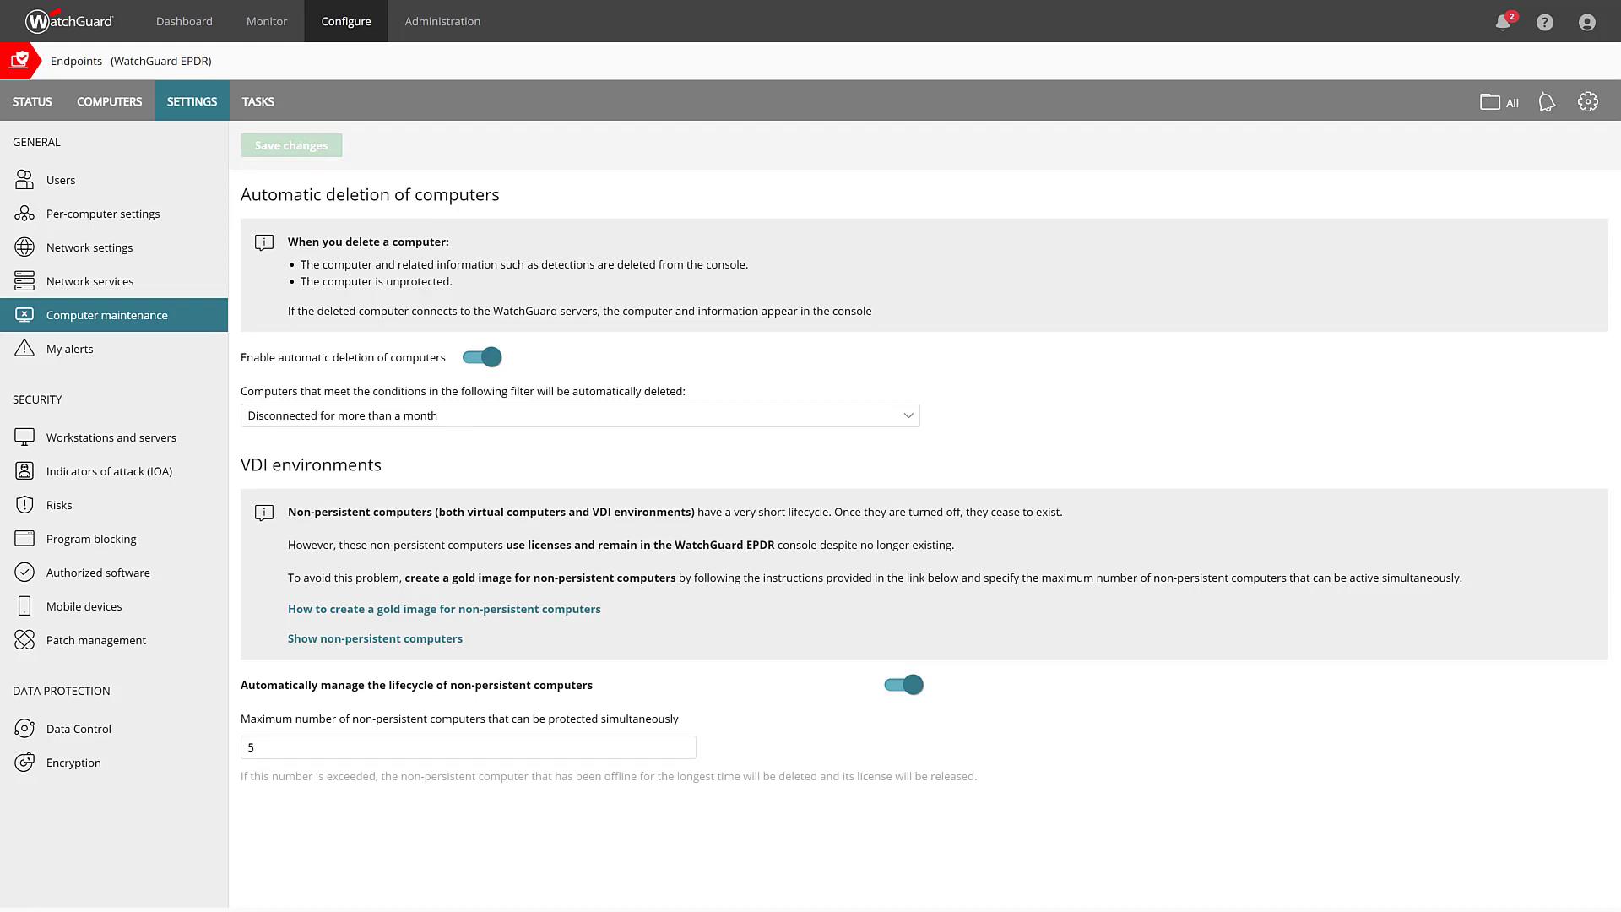
# Step: Duplicate the default security settings for workstations and servers under the name Example
pyautogui.click(112, 437)
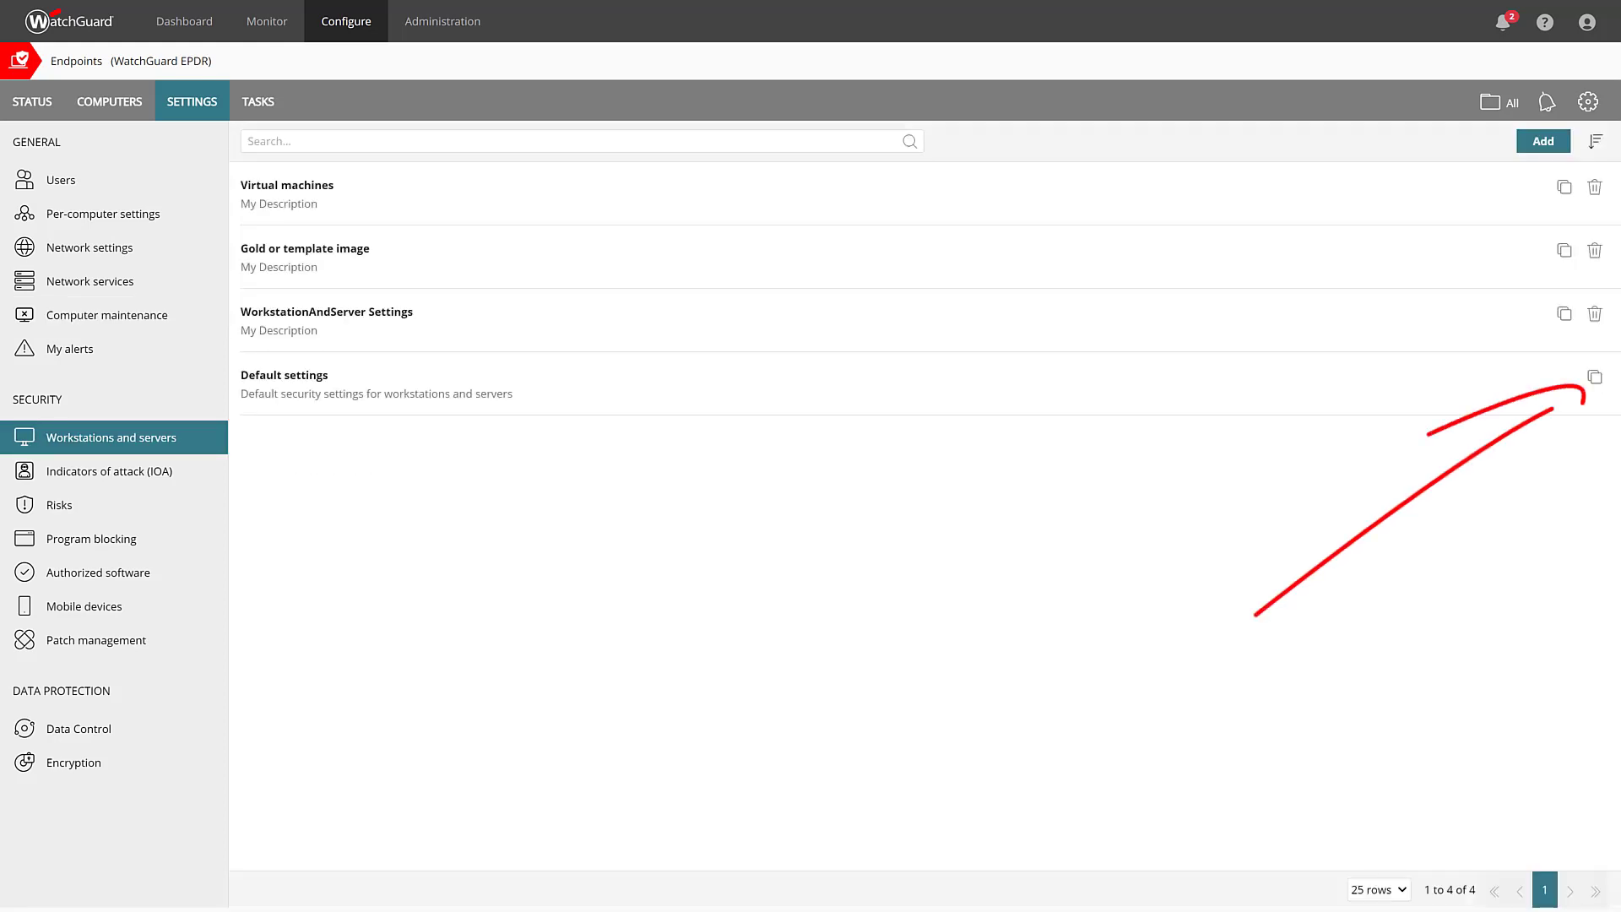
pyautogui.click(1595, 377)
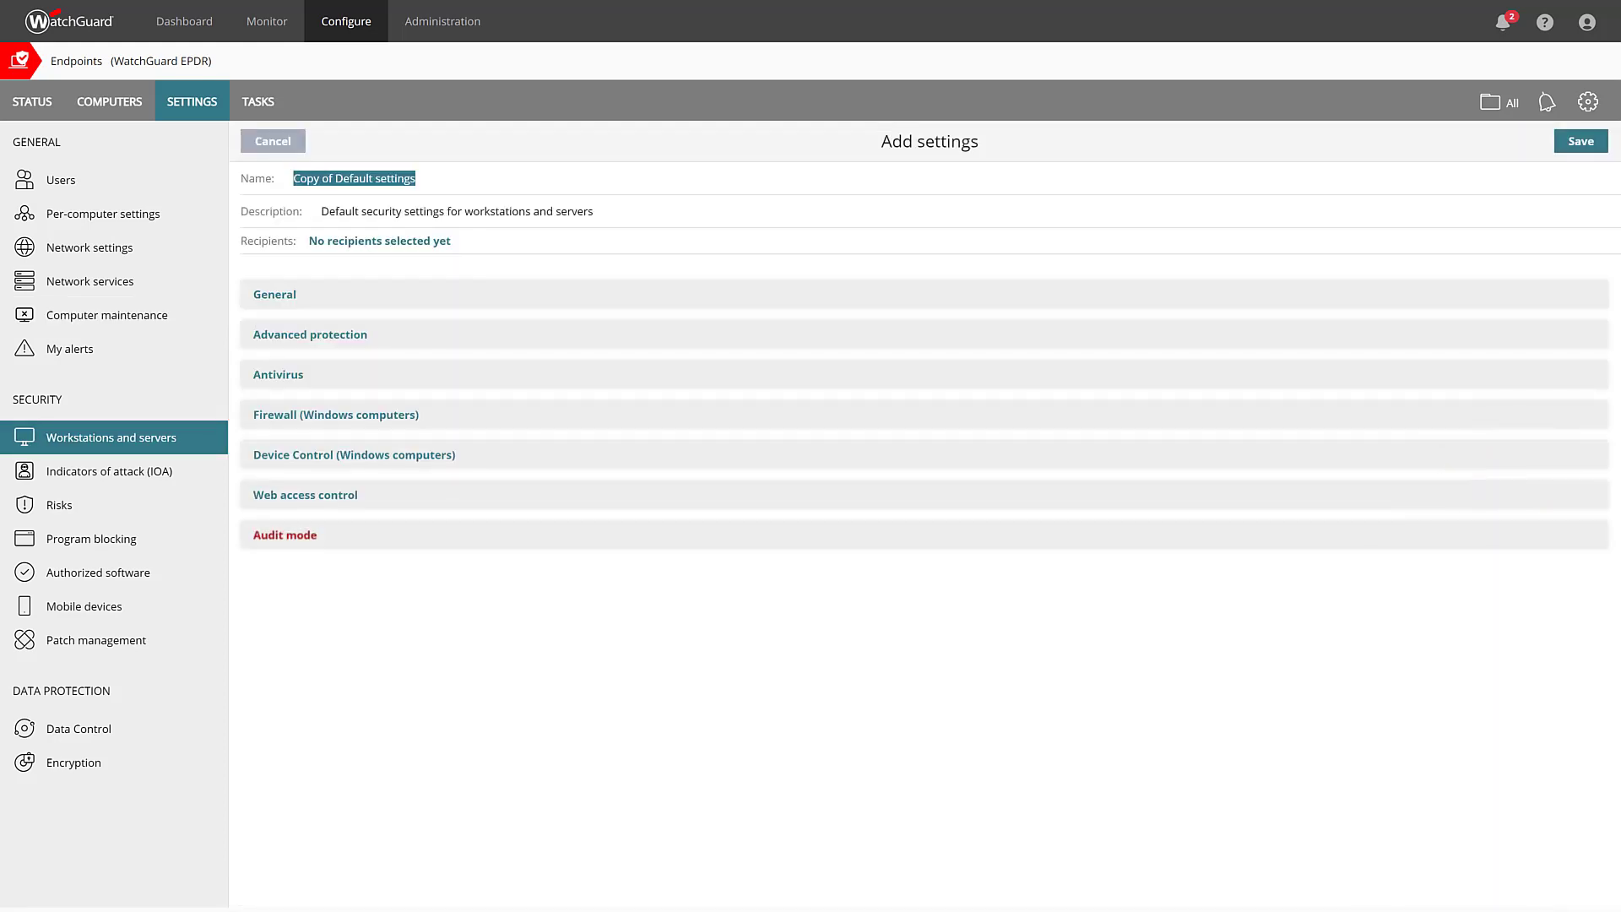
pyautogui.write('Example')
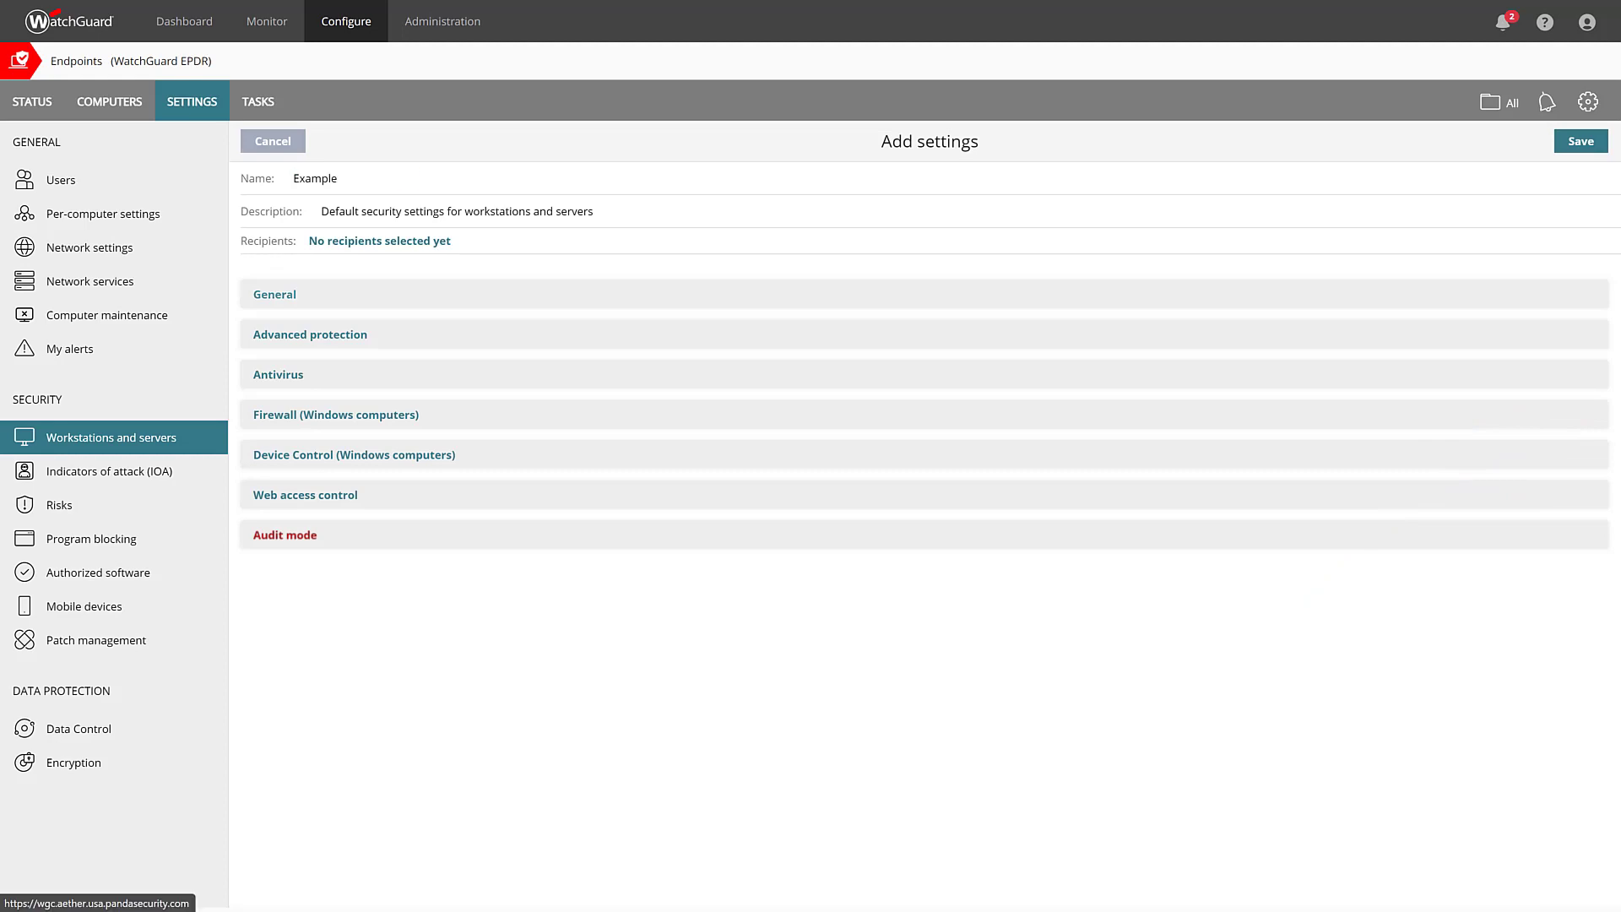
# Step: Review the Example profile's general options for local alerts, updates, uninstalling other security products and scan exclusions
pyautogui.click(275, 295)
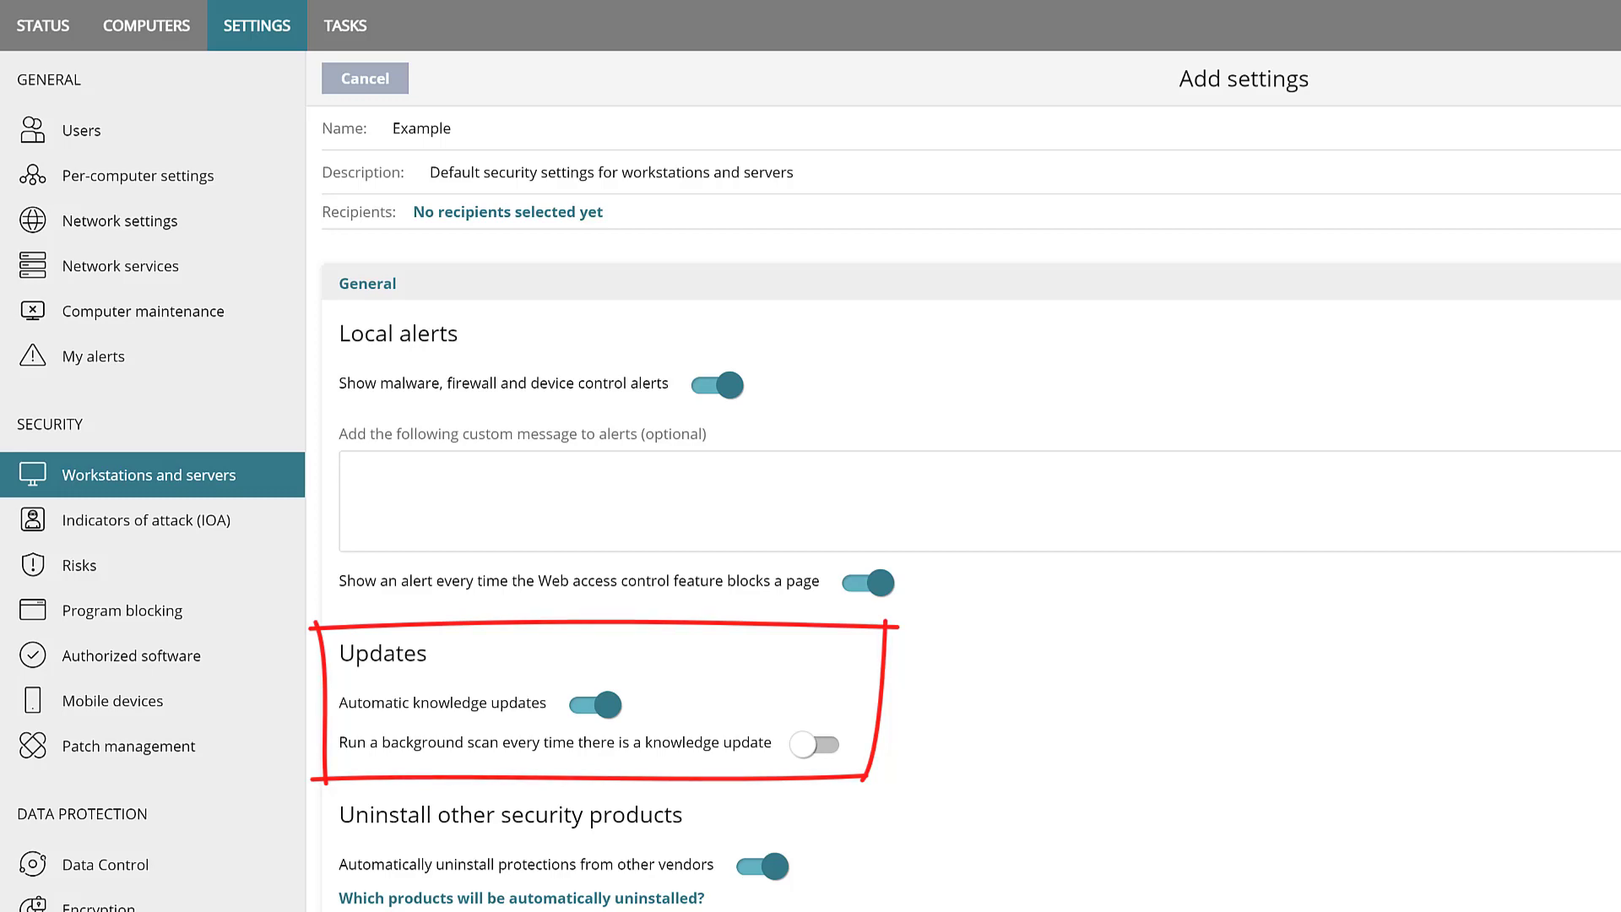
pyautogui.scroll(-1, 963, 506)
pyautogui.scroll(-6, 962, 506)
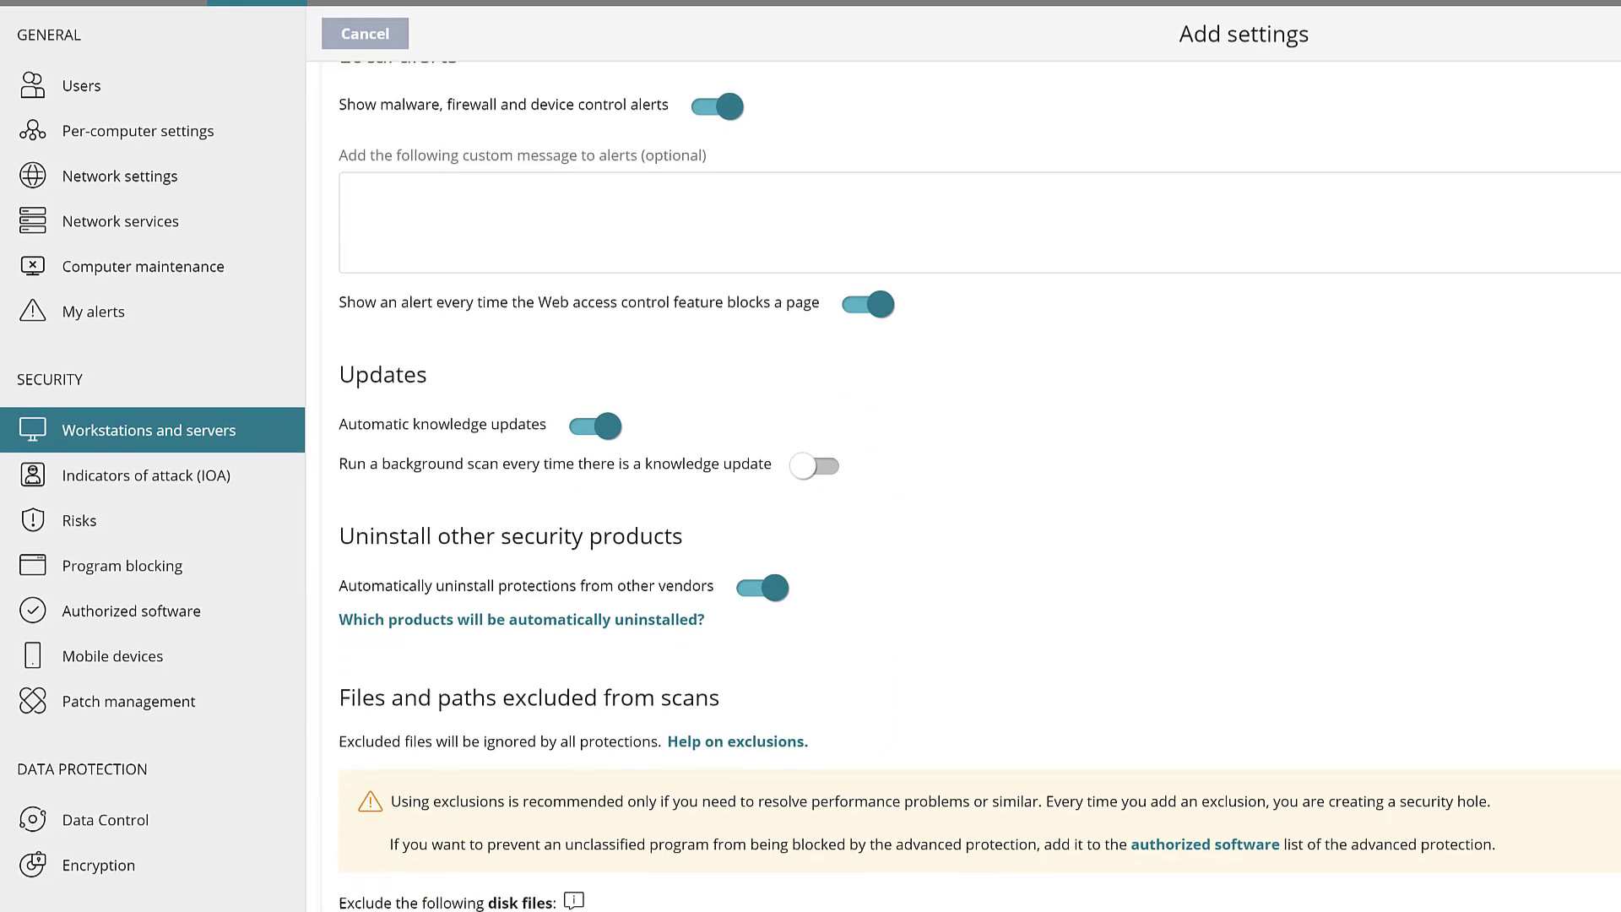